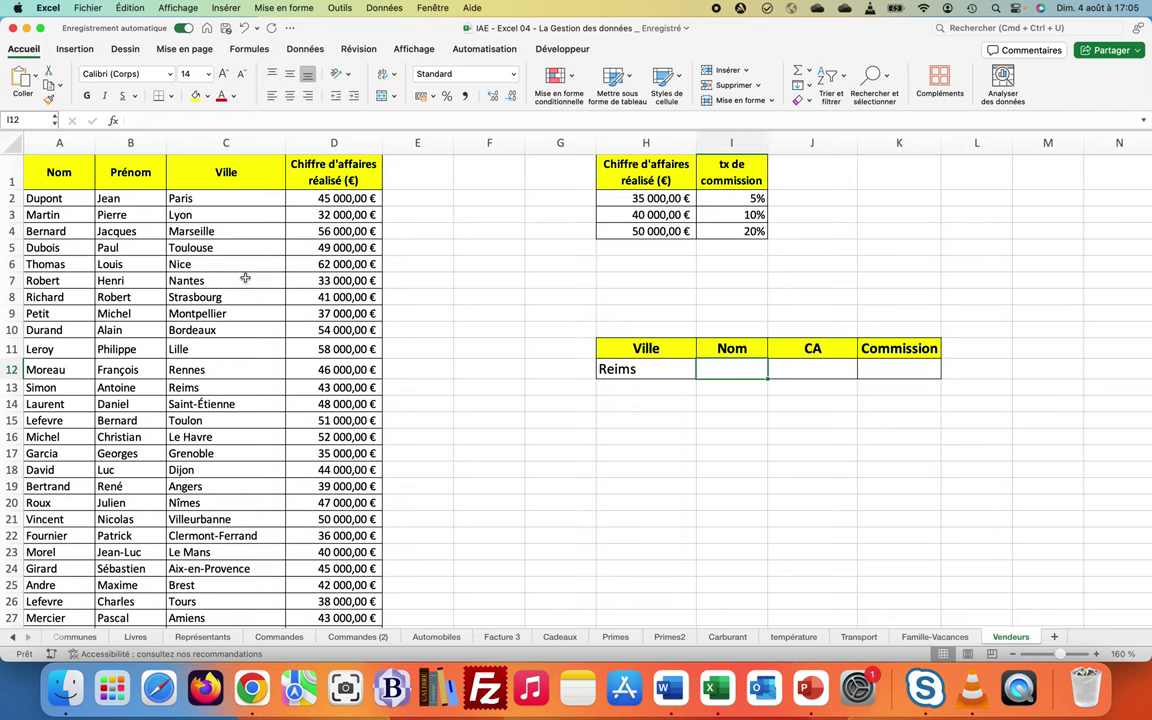
- Enter =RECHERCHEX(H12;C:C;A:A) in I12 so Nom returns the surname of the H12 city's seller
{"action": "type", "text": "=recherchex"}
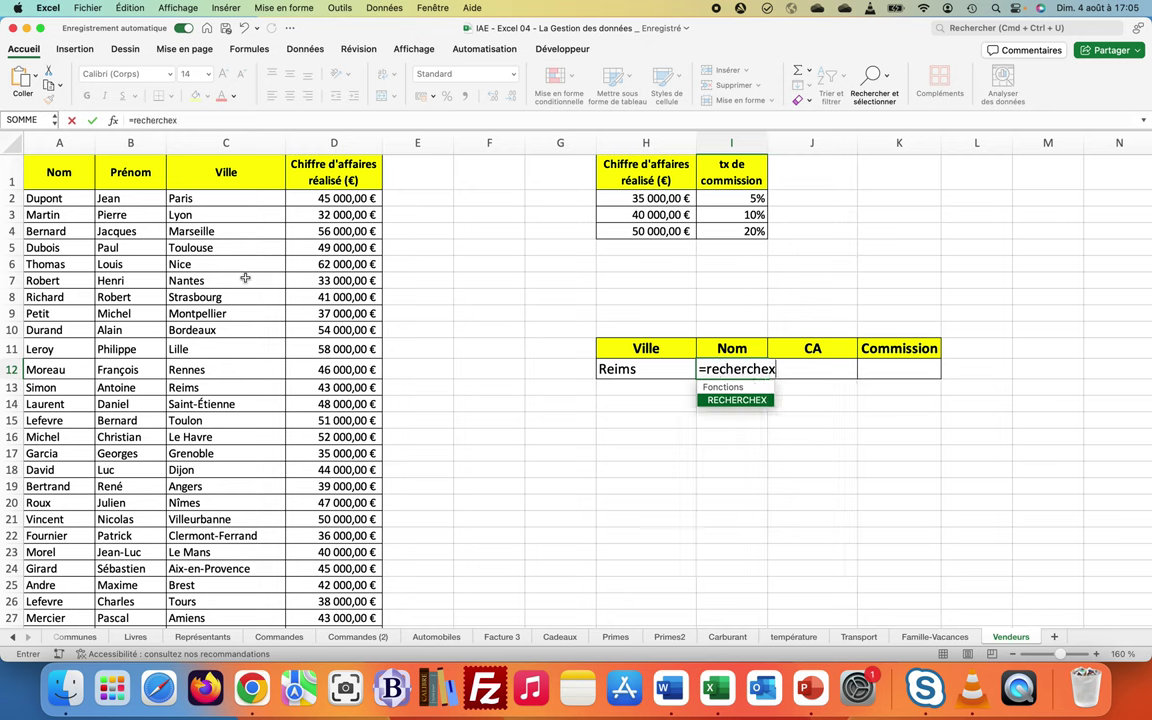
{"action": "type", "text": "("}
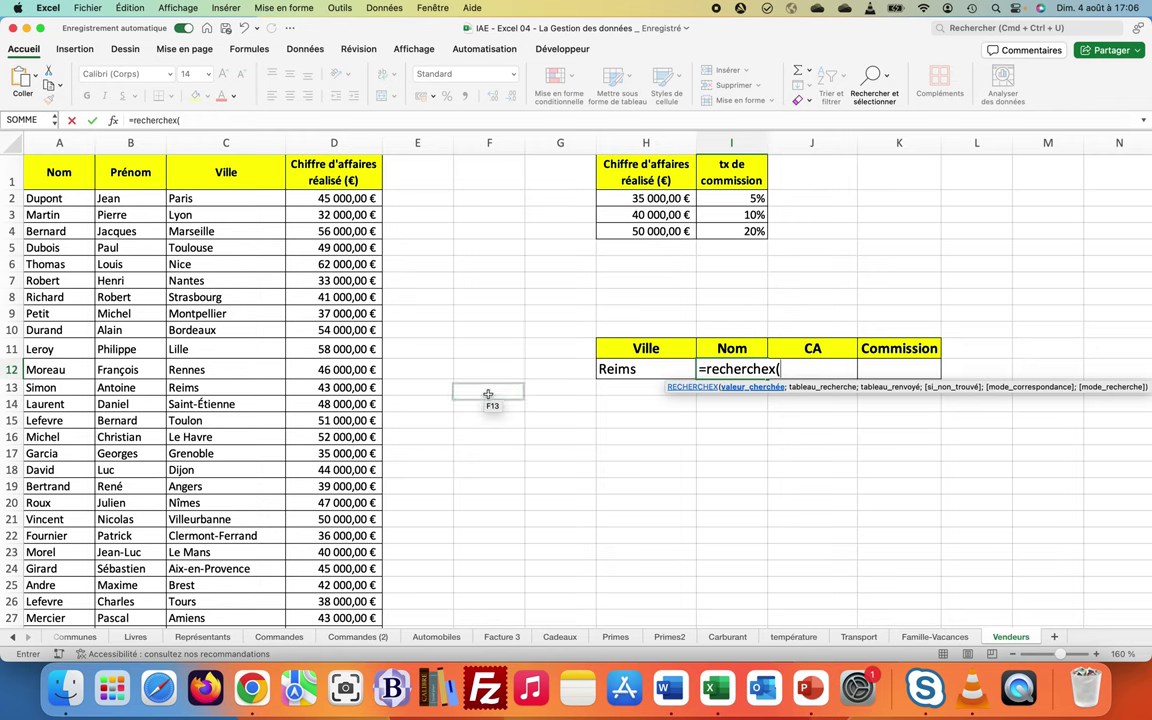
{"action": "left_click", "coordinate": [635, 370]}
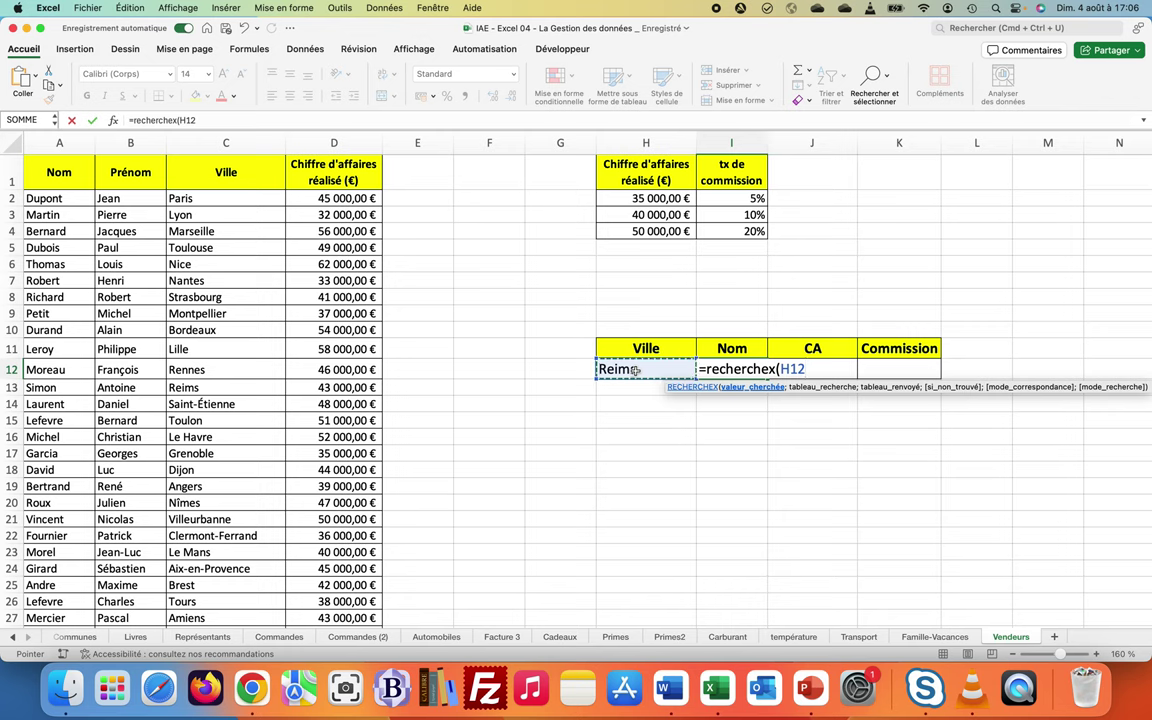
{"action": "type", "text": ";"}
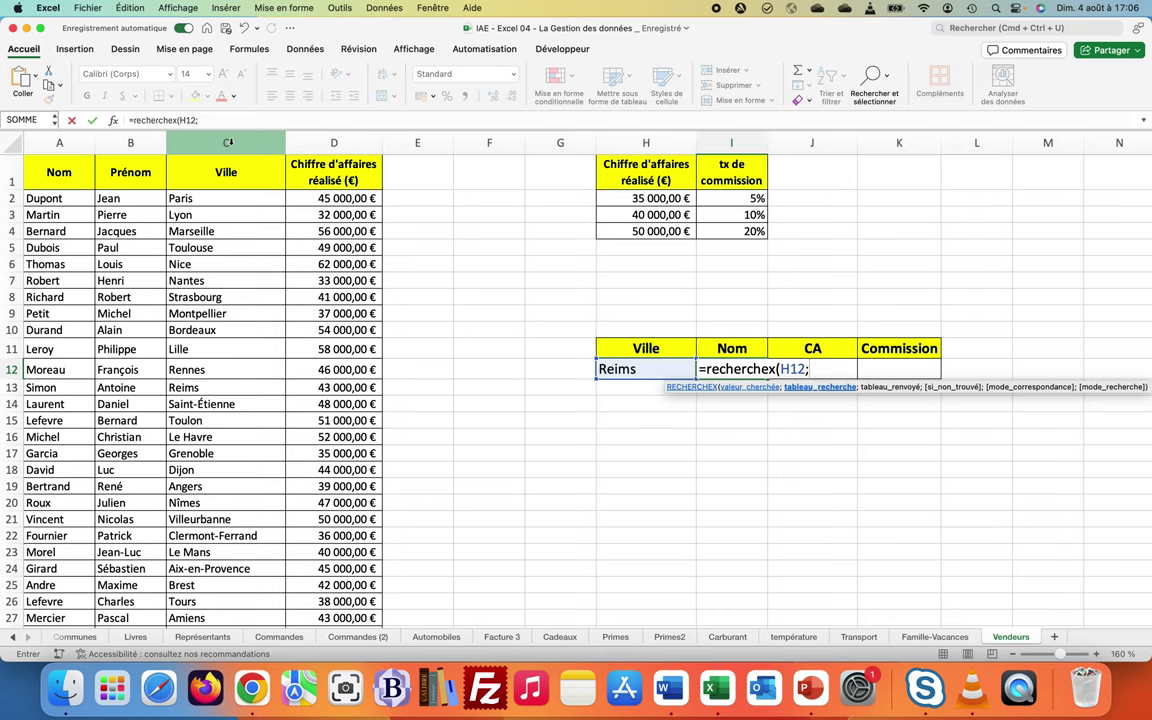
{"action": "left_click", "coordinate": [228, 143]}
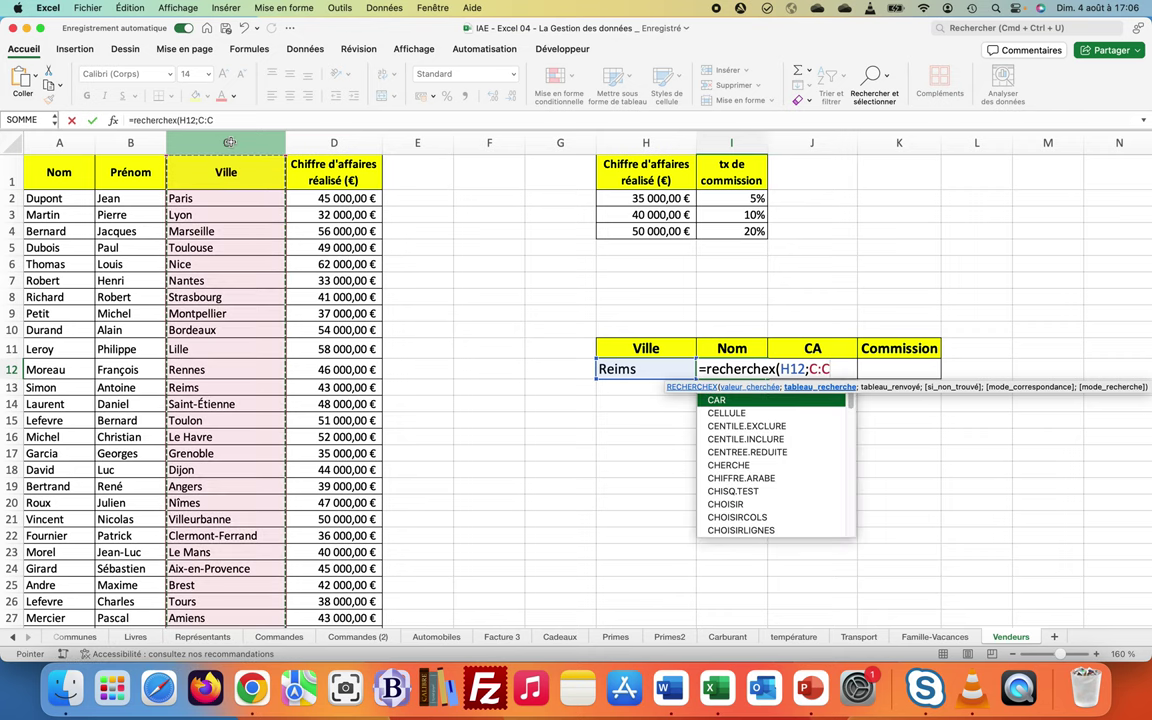
{"action": "type", "text": ";"}
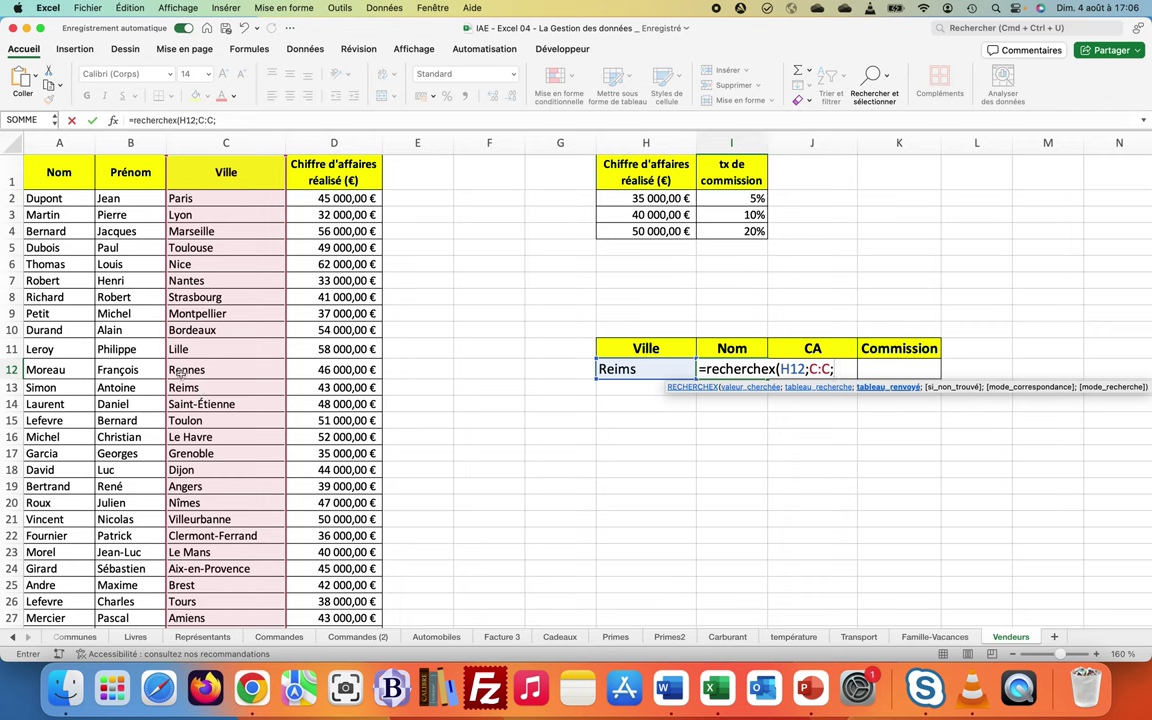
{"action": "left_click", "coordinate": [43, 152]}
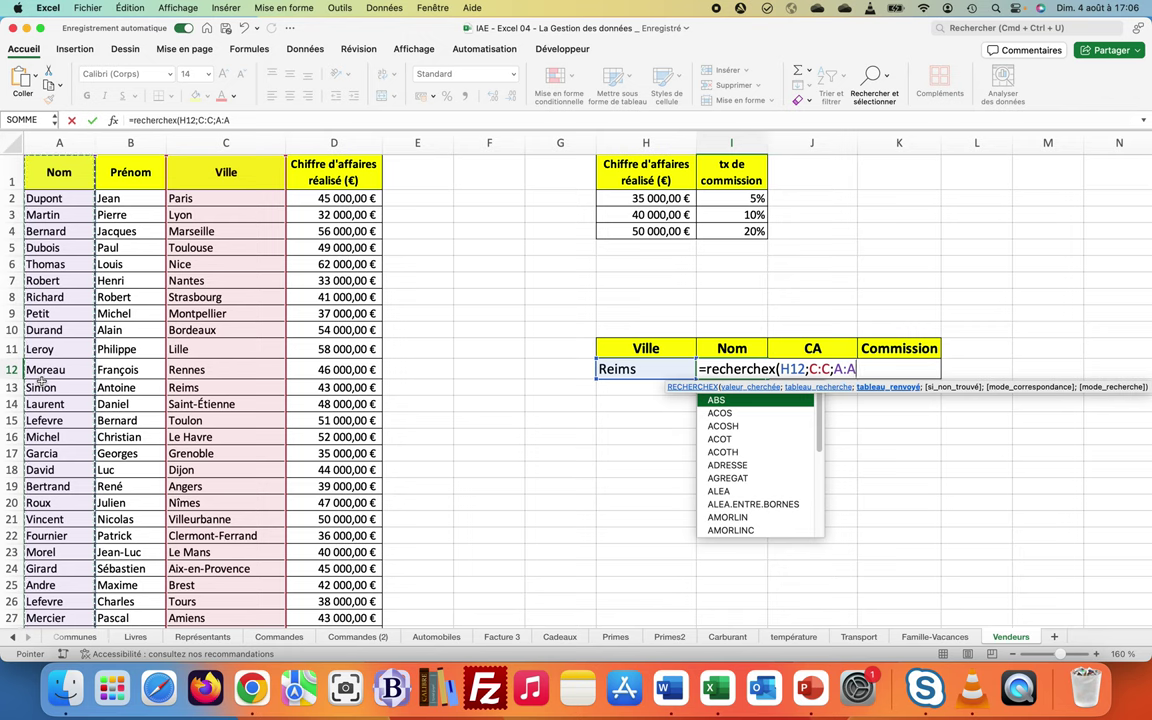
{"action": "type", "text": ")"}
{"action": "key", "text": "Return"}
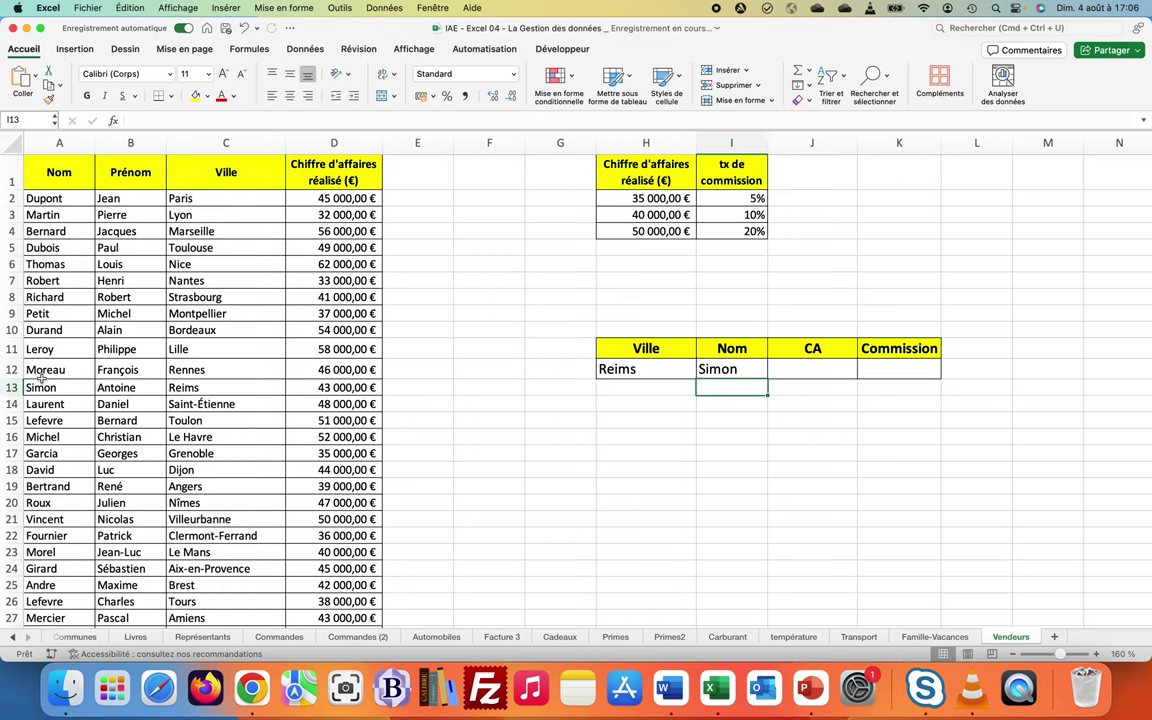
- Try Nantes, then Soissons as the H12 lookup city, leaving #N/A in Nom
{"action": "left_click", "coordinate": [622, 369]}
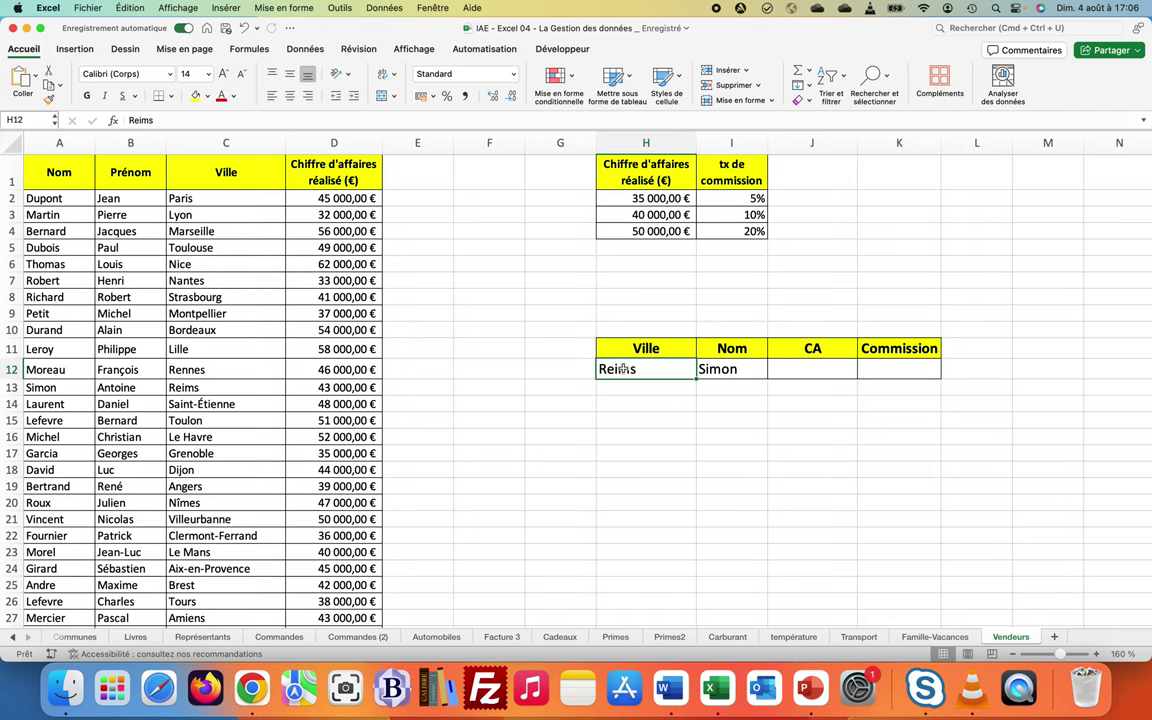
{"action": "type", "text": "Nantes"}
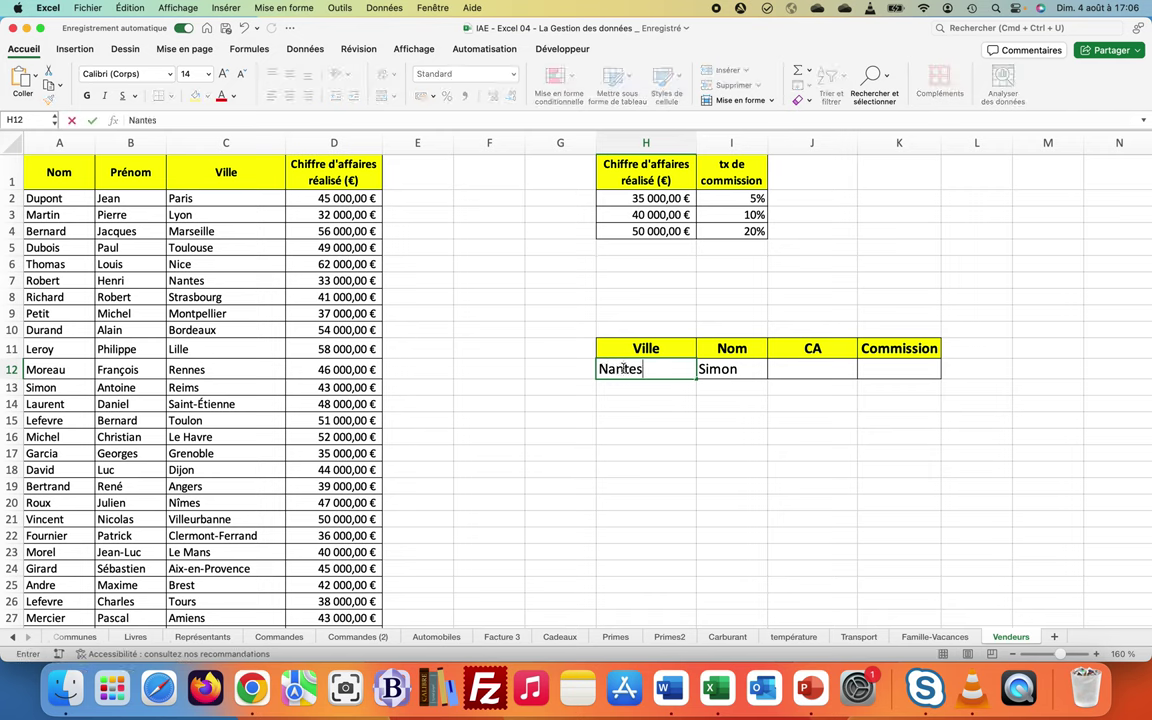
{"action": "key", "text": "Return"}
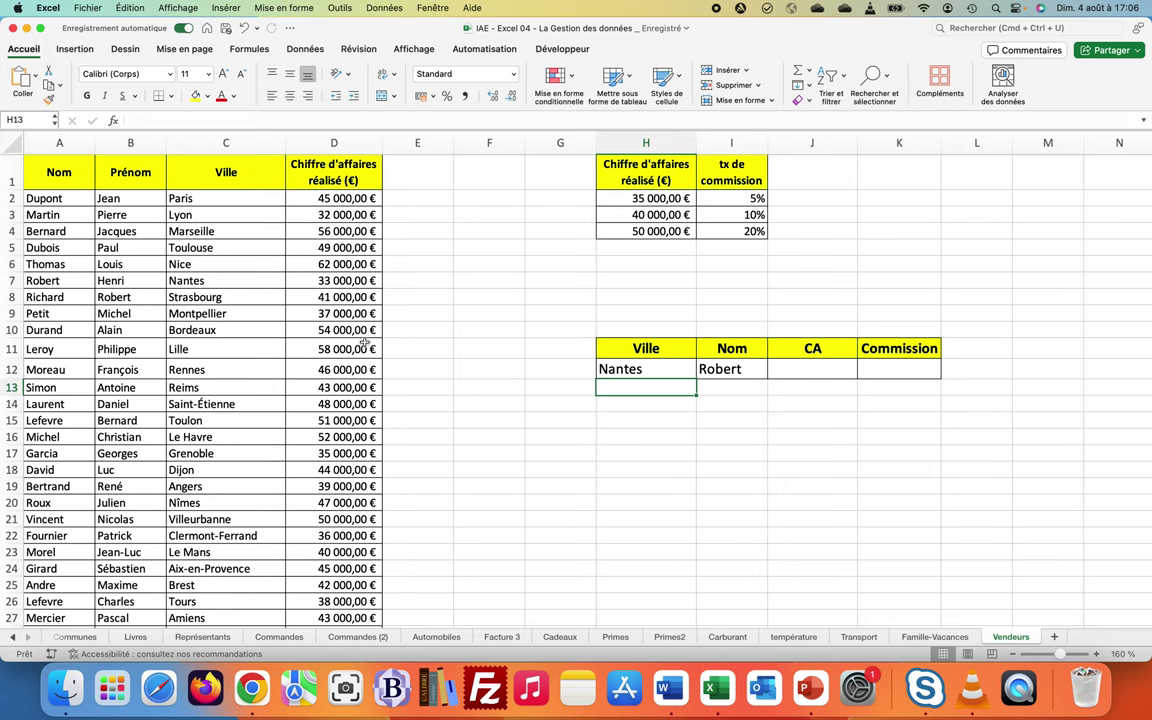
{"action": "left_click", "coordinate": [645, 369]}
{"action": "type", "text": "Soissons"}
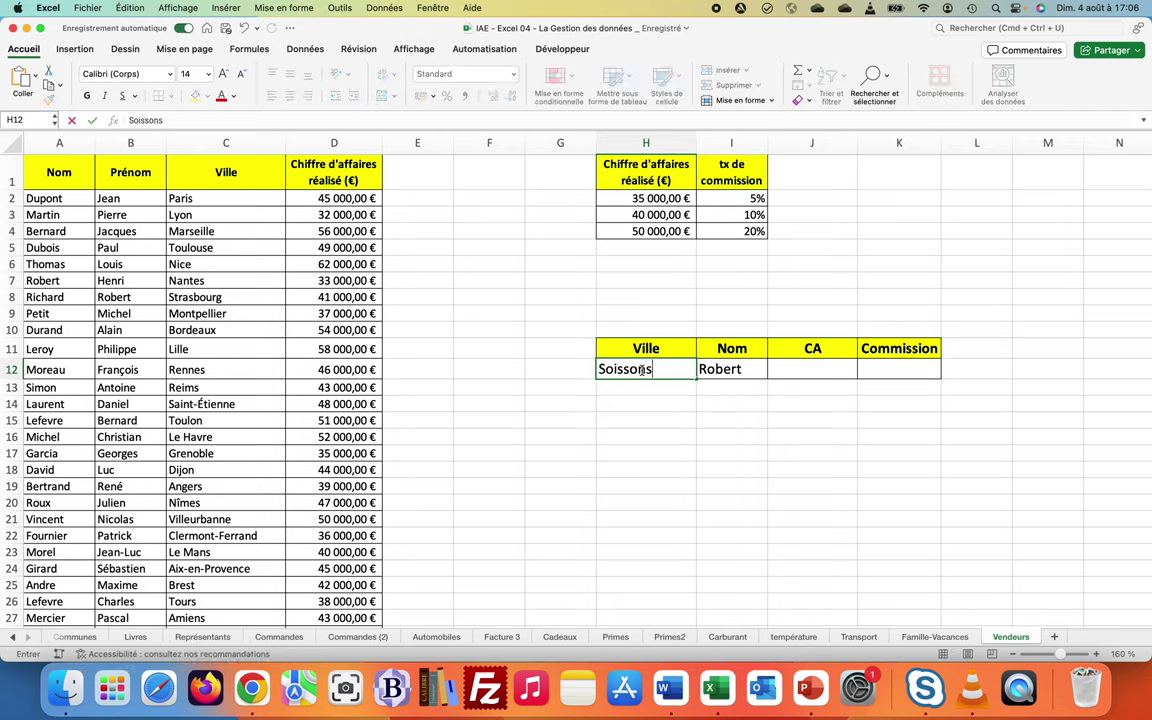
{"action": "key", "text": "Return"}
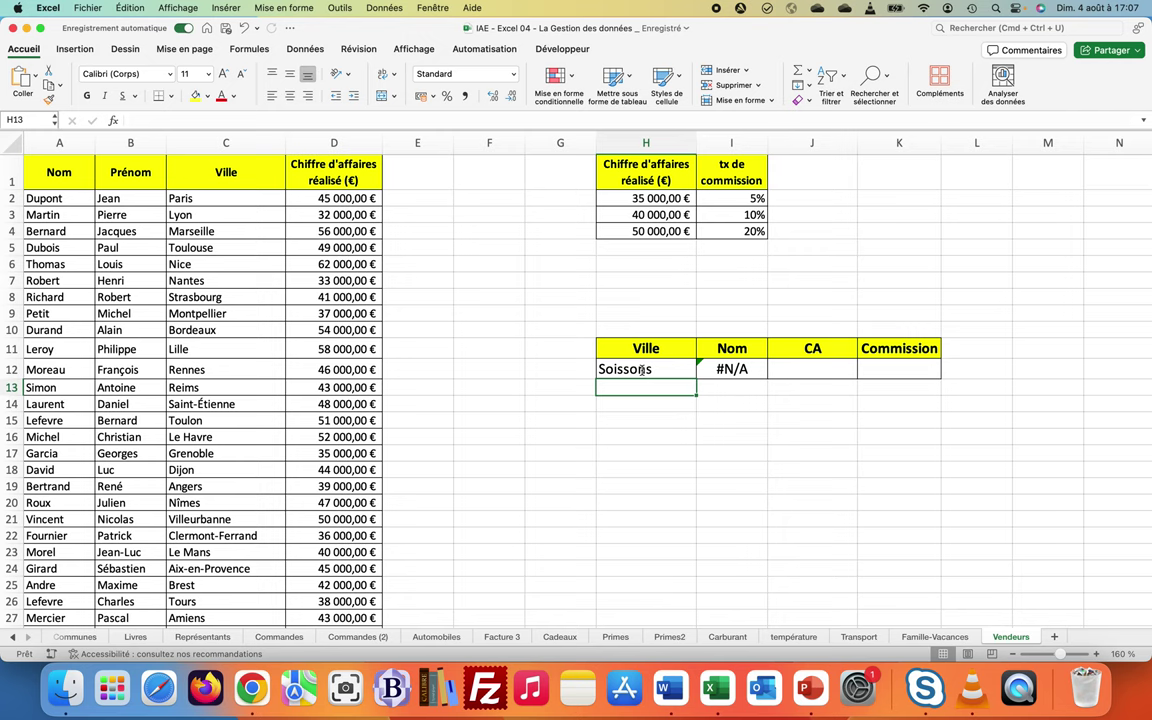
{"action": "left_click", "coordinate": [733, 369]}
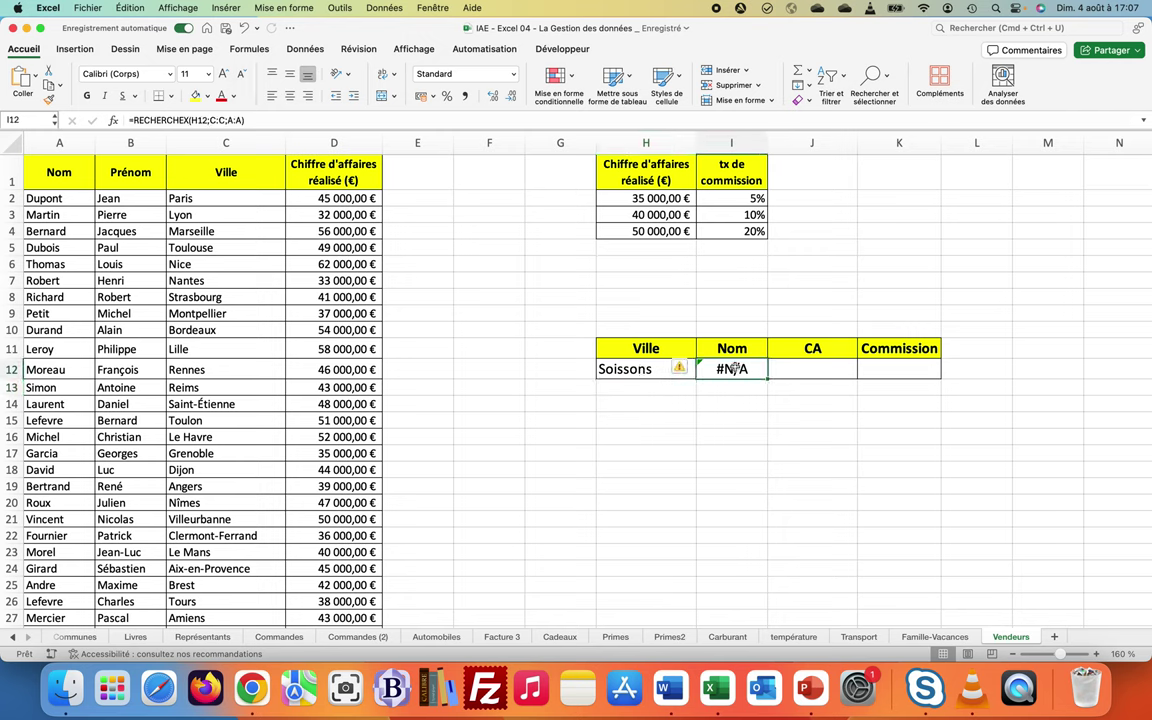
- Add "Pas de vendeur" as the I12 lookup's not-found value and widen column I to fit
{"action": "double_click", "coordinate": [733, 369]}
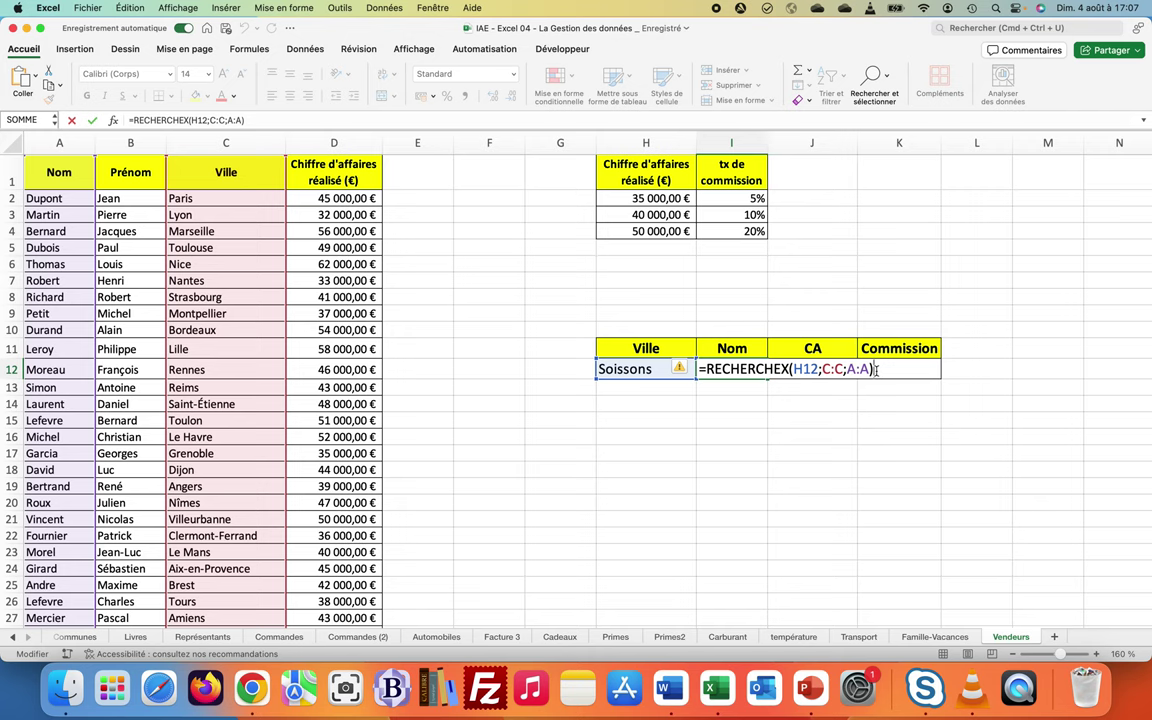
{"action": "key", "text": "BackSpace"}
{"action": "type", "text": ";"}
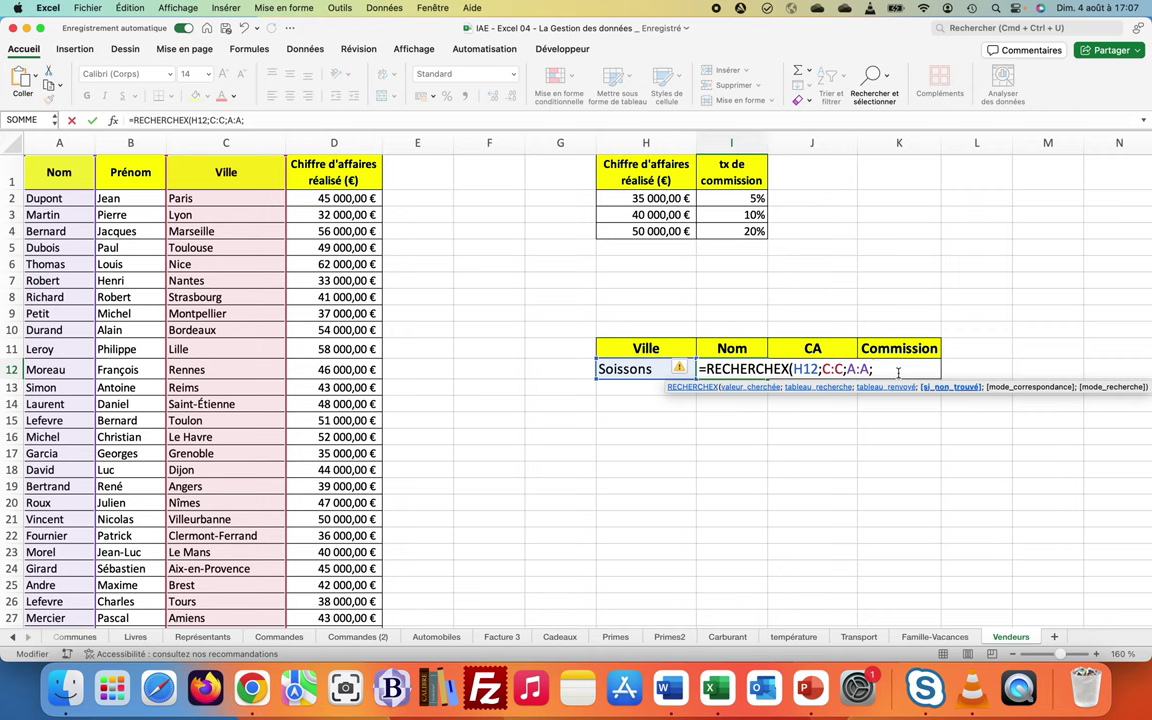
{"action": "type", "text": "\""}
{"action": "type", "text": "Pas de vendeur\""}
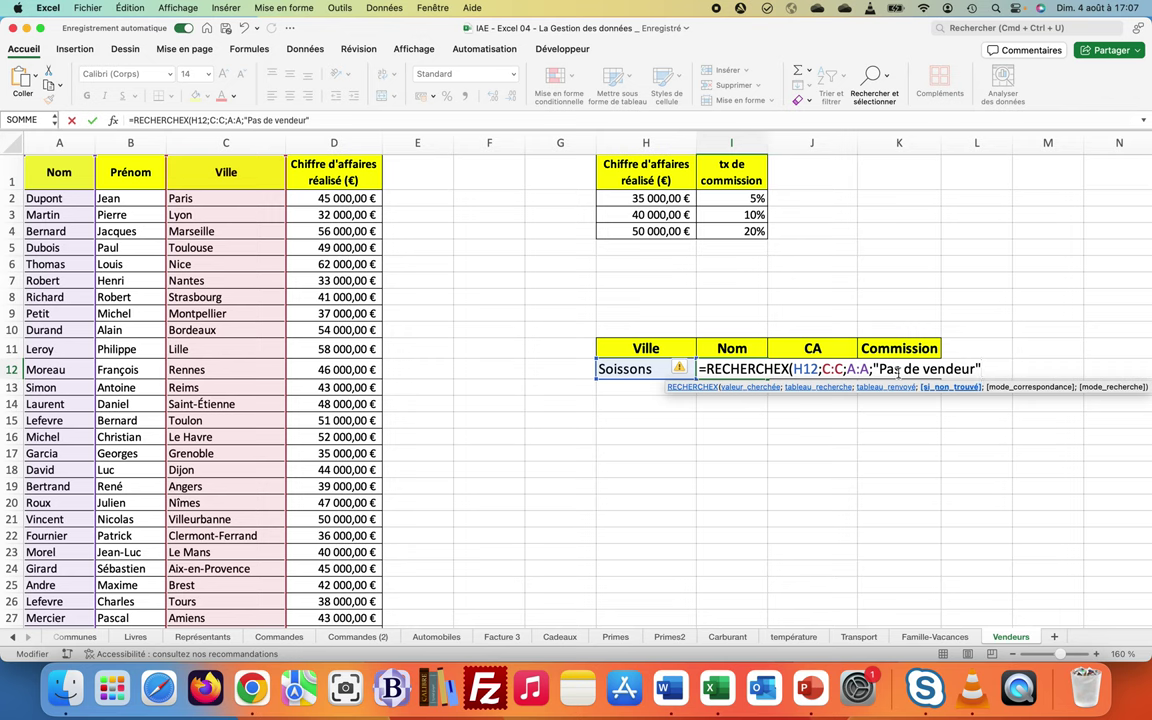
{"action": "type", "text": ")"}
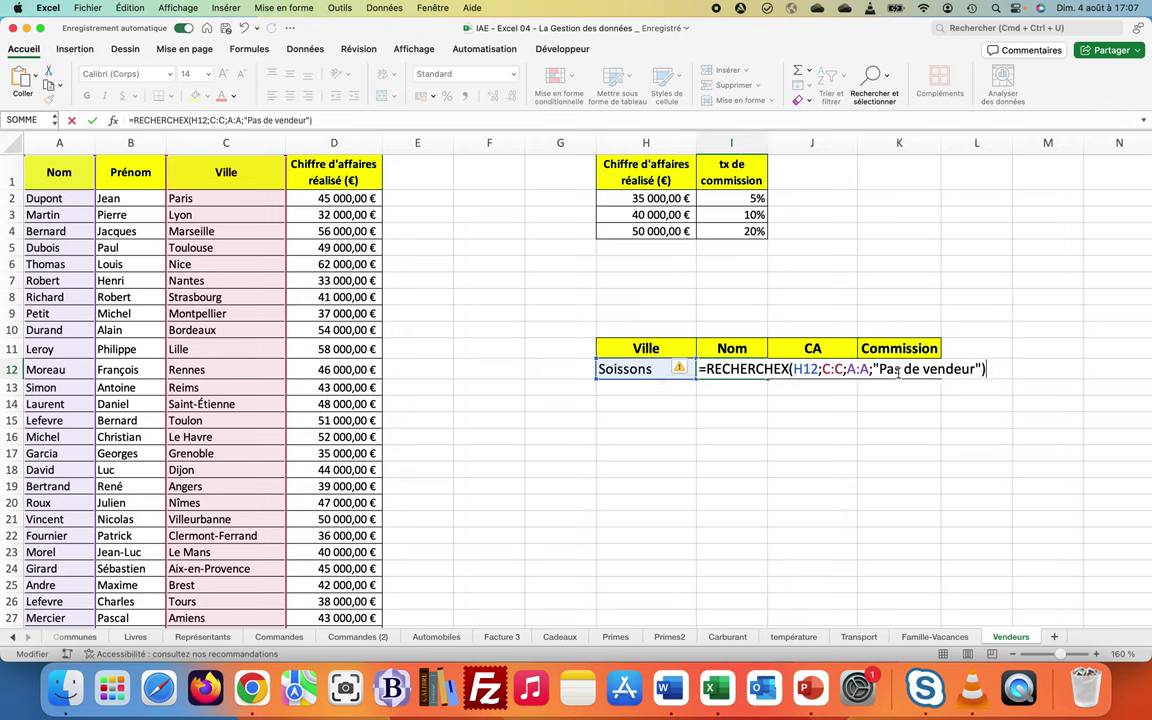
{"action": "key", "text": "Return"}
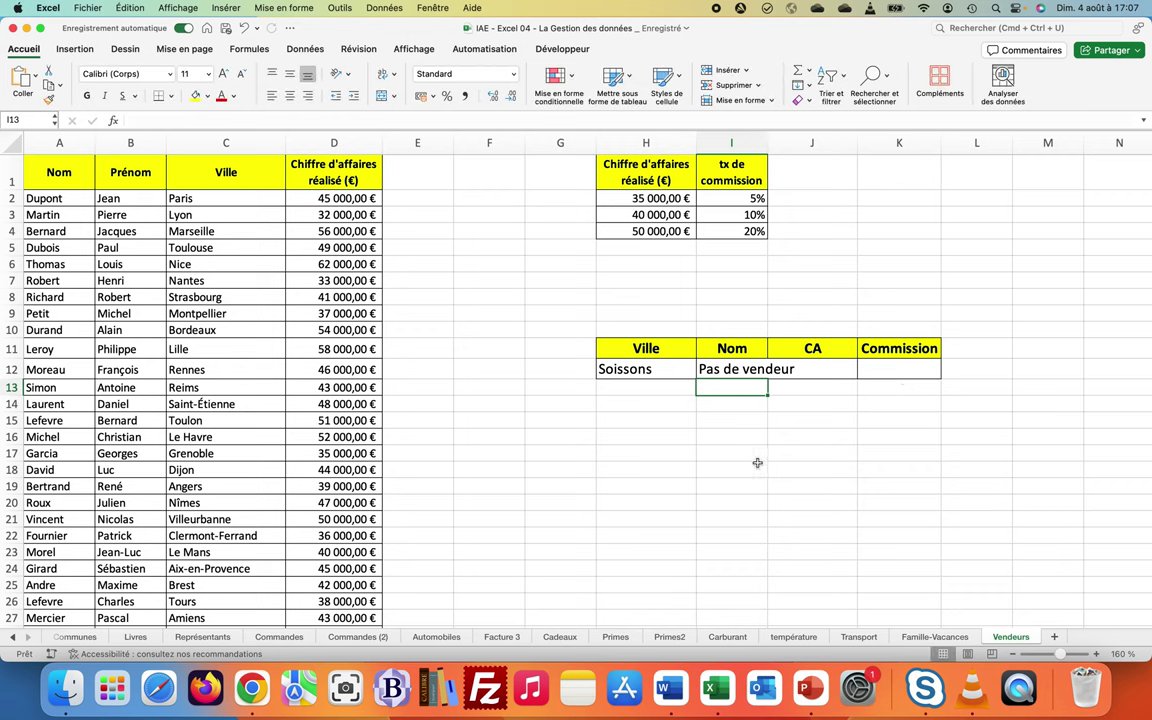
{"action": "left_click_drag", "start_coordinate": [765, 146], "coordinate": [800, 138]}
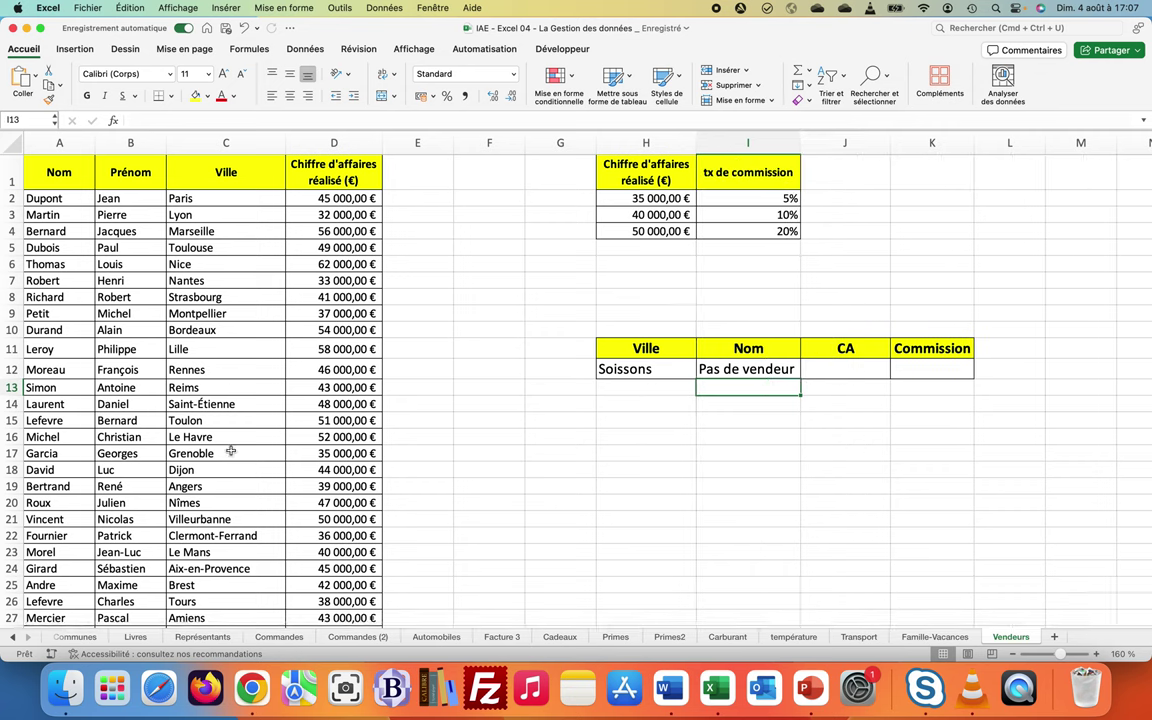
- Scroll below the seller list and enter Soissons as the city in row 32
{"action": "left_click", "coordinate": [242, 475]}
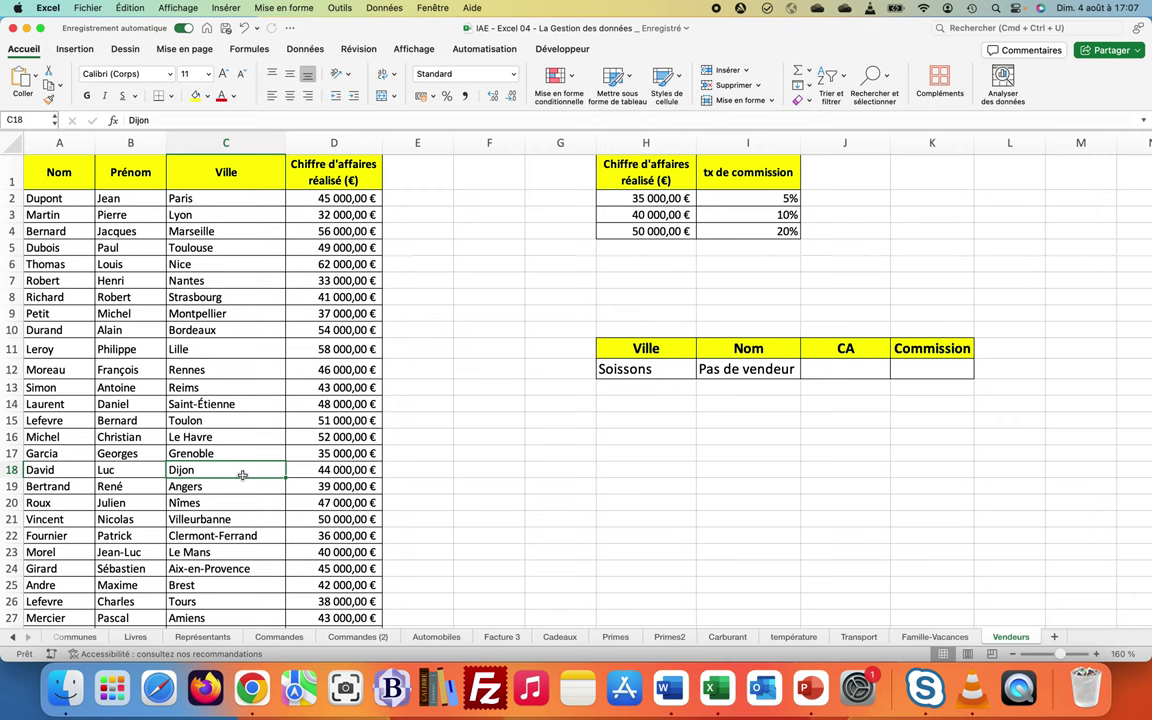
{"action": "scroll", "coordinate": [250, 430], "scroll_direction": "down", "scroll_amount": 1}
{"action": "scroll", "coordinate": [270, 462], "scroll_direction": "down", "scroll_amount": 1}
{"action": "scroll", "coordinate": [270, 462], "scroll_direction": "down", "scroll_amount": 4}
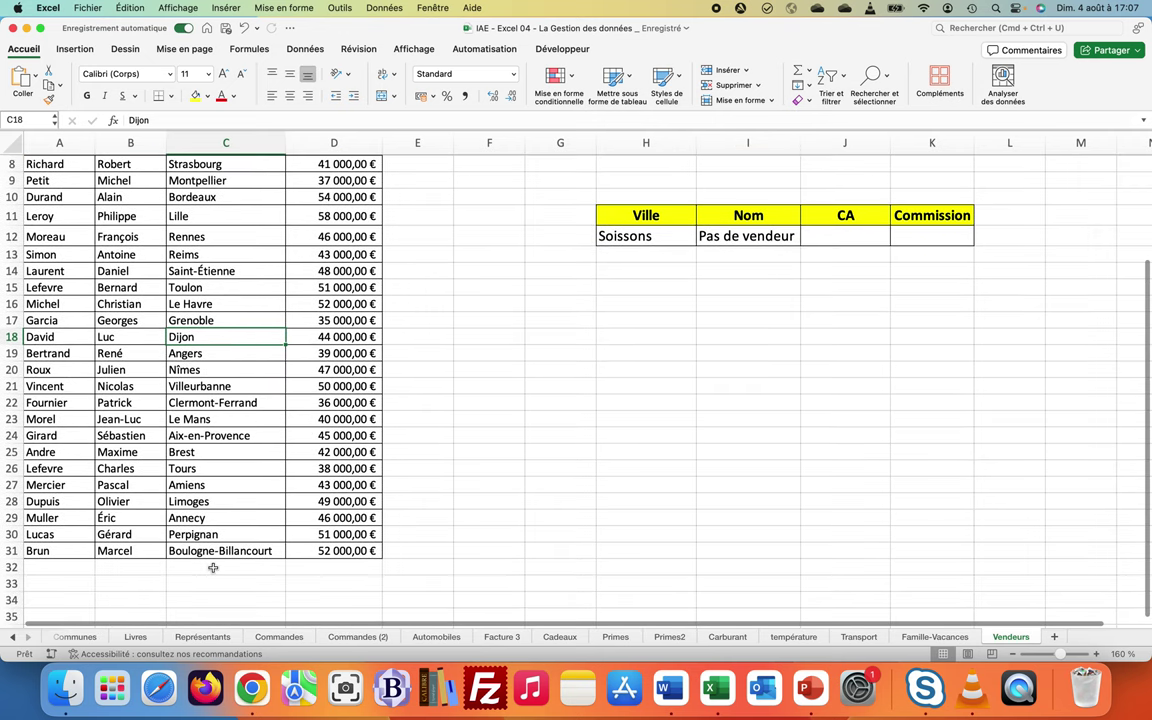
{"action": "left_click", "coordinate": [208, 565]}
{"action": "type", "text": "Soissons"}
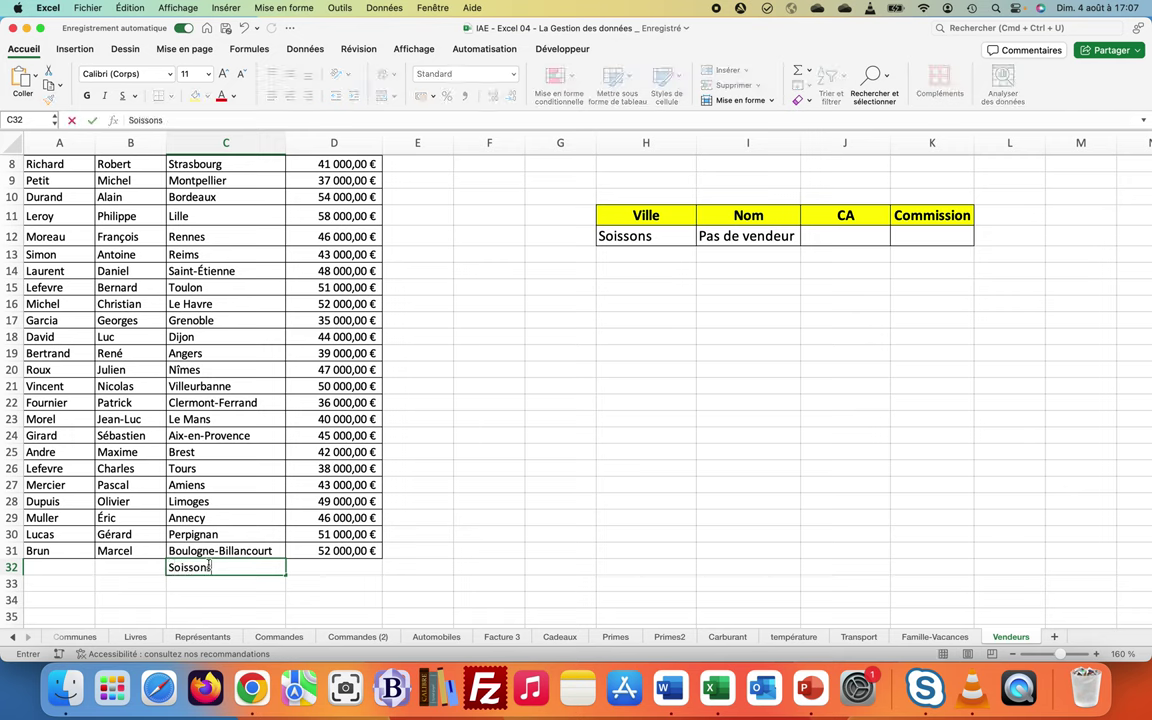
{"action": "key", "text": "Left"}
{"action": "key", "text": "Left"}
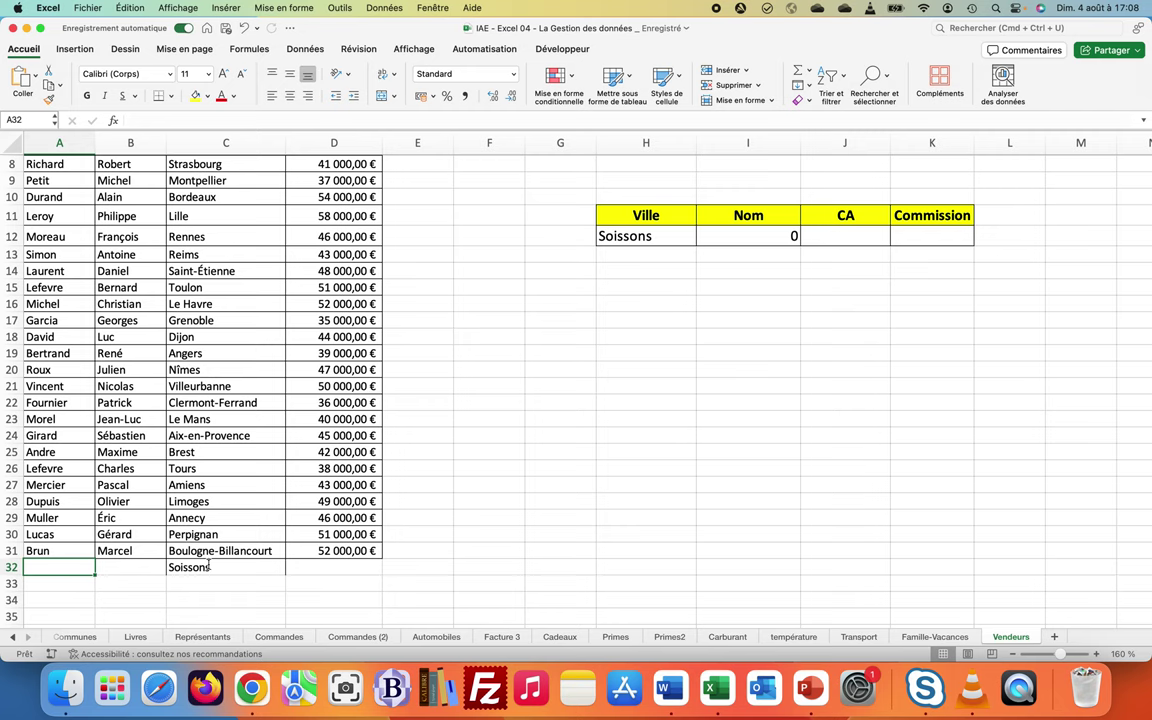
- Fill in the new seller's surname, first name and a CA of 70000, then scroll back up
{"action": "type", "text": "Lhotte"}
{"action": "key", "text": "Tab"}
{"action": "type", "text": "Fabrice"}
{"action": "key", "text": "Tab"}
{"action": "key", "text": "Tab"}
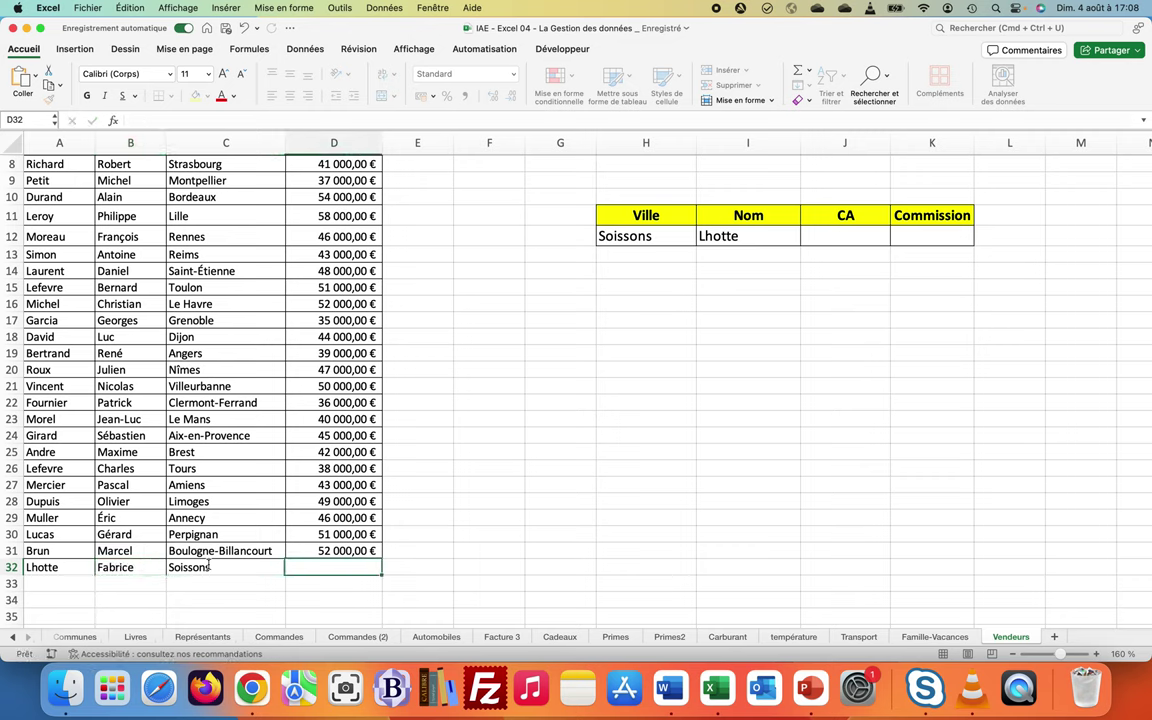
{"action": "type", "text": "7"}
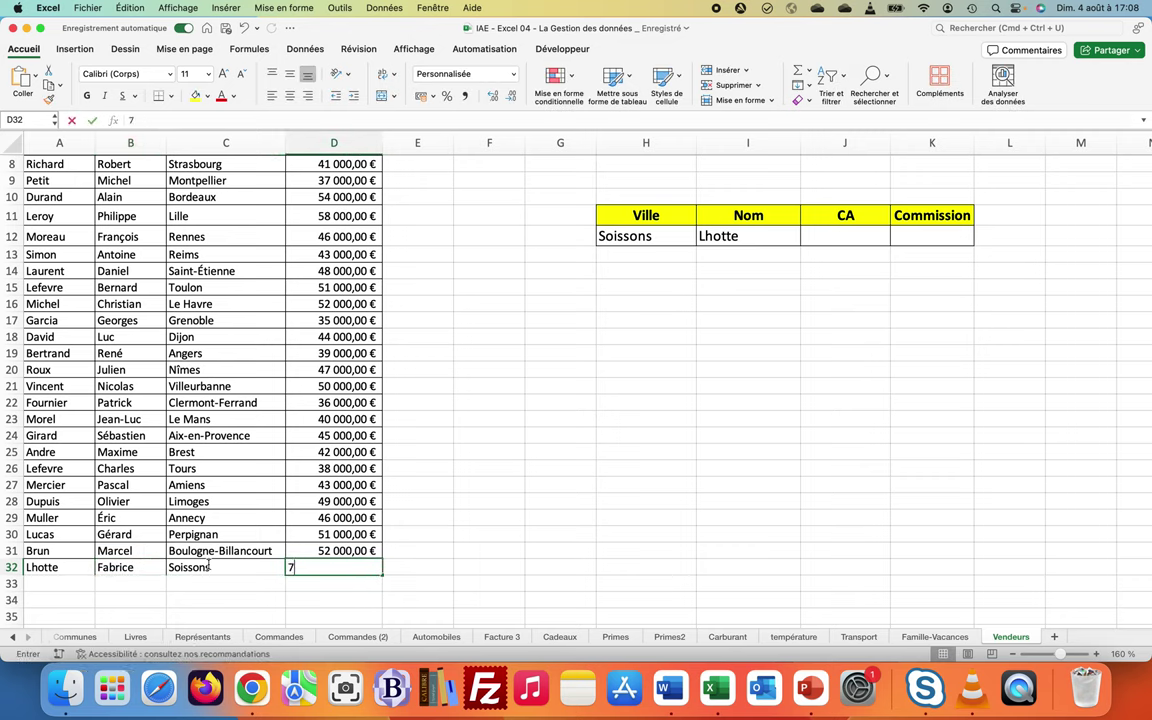
{"action": "type", "text": "0000"}
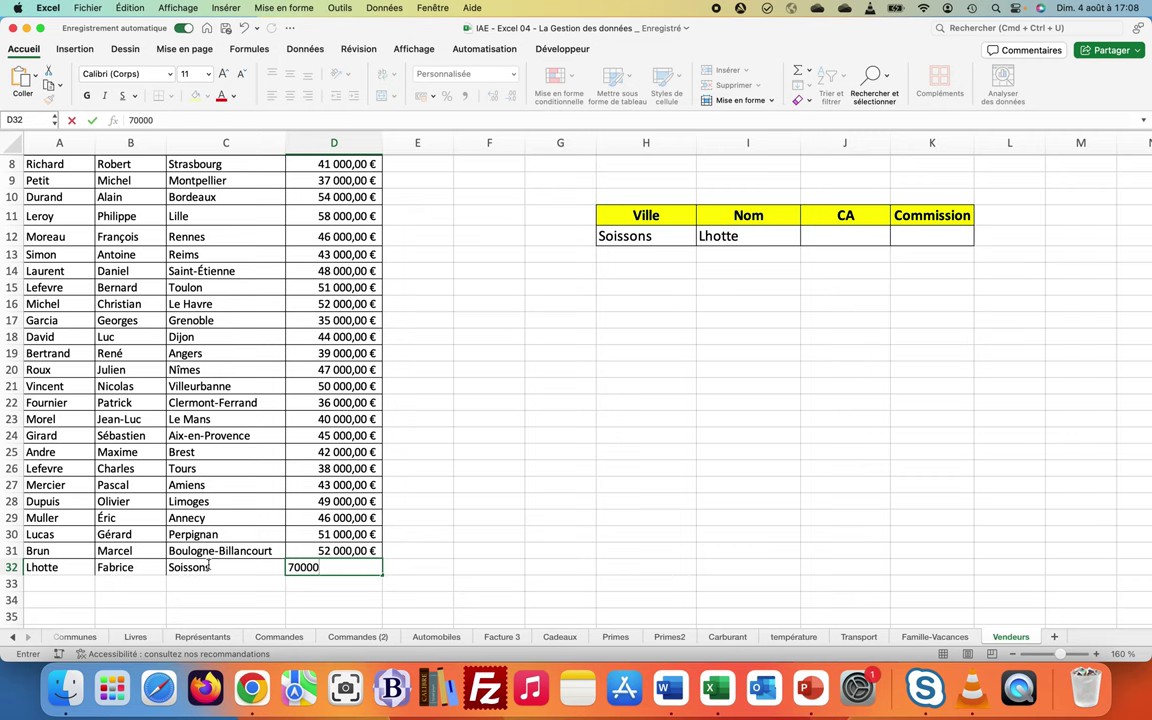
{"action": "key", "text": "Return"}
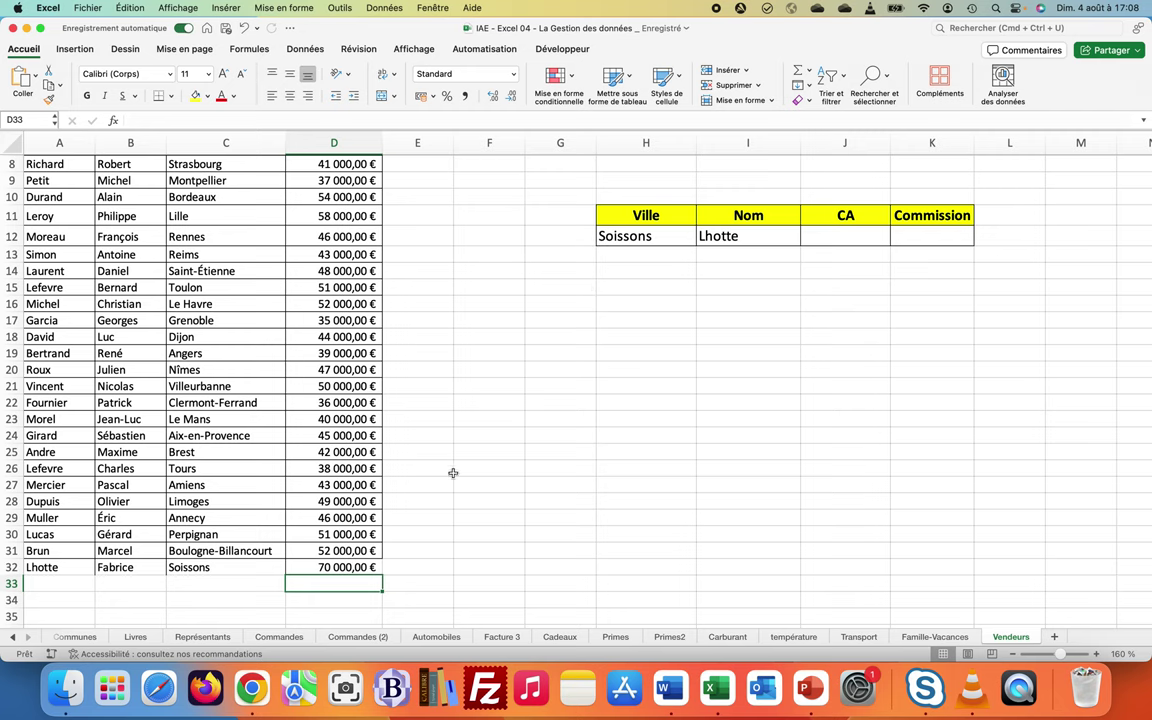
{"action": "scroll", "coordinate": [407, 430], "scroll_direction": "down", "scroll_amount": 1}
{"action": "scroll", "coordinate": [430, 460], "scroll_direction": "up", "scroll_amount": 3}
{"action": "scroll", "coordinate": [449, 480], "scroll_direction": "up", "scroll_amount": 2}
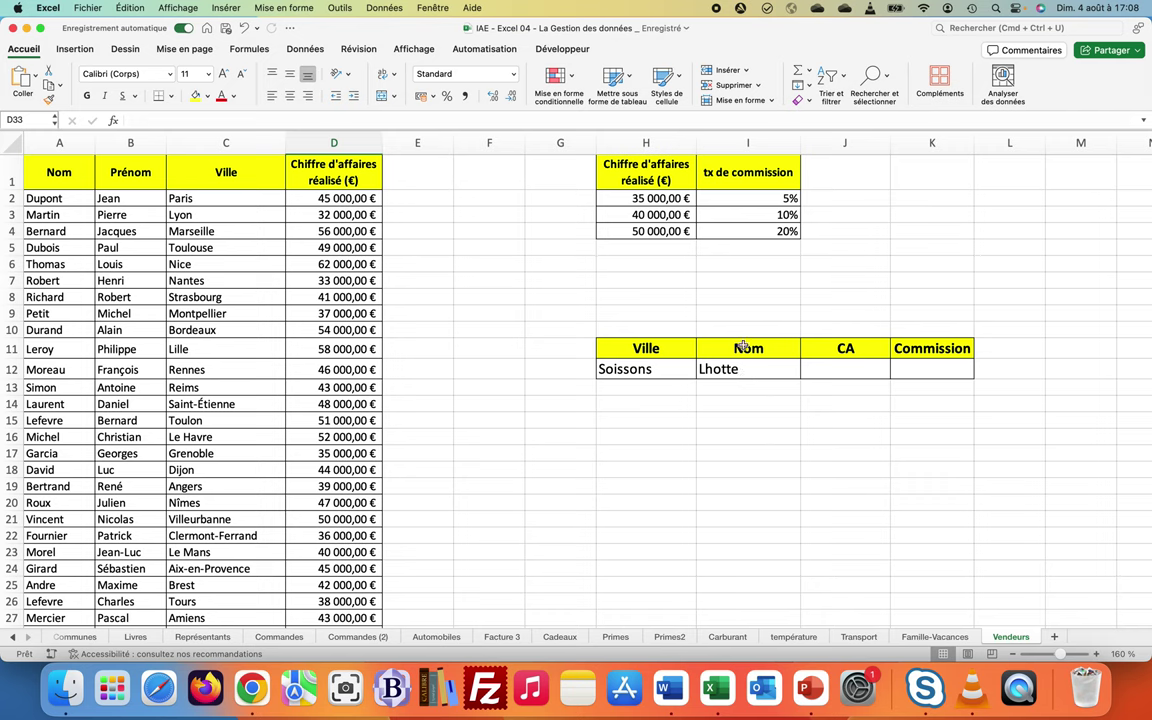
{"action": "left_click", "coordinate": [733, 375]}
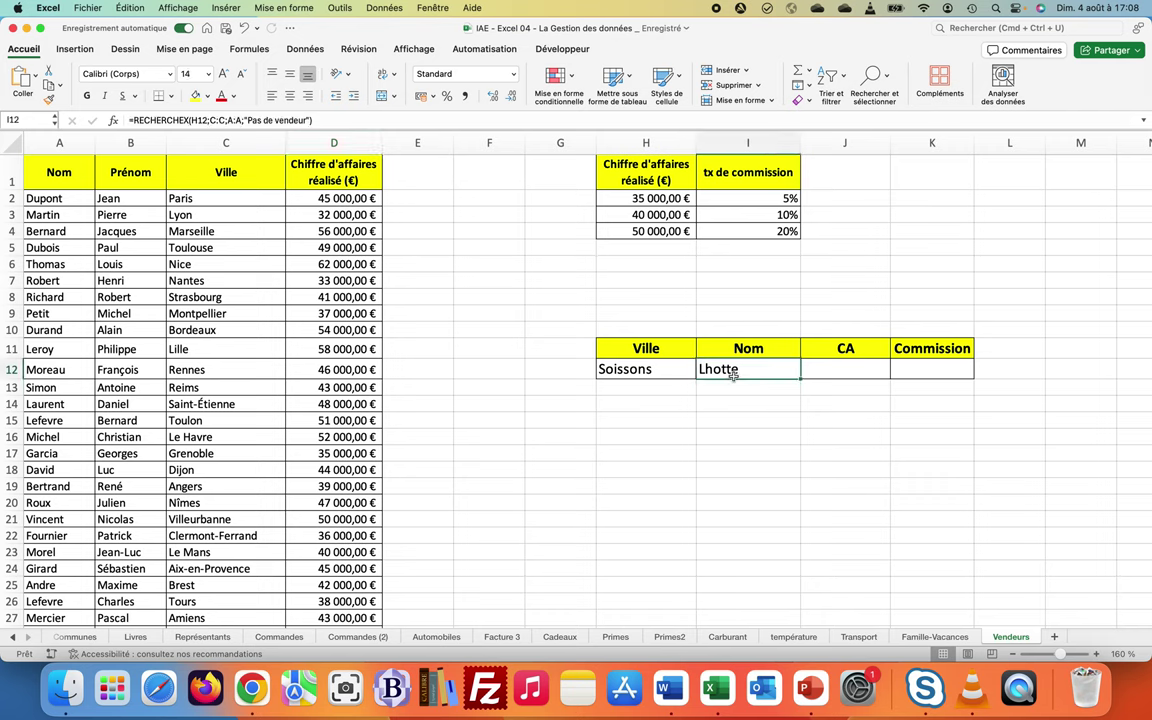
{"action": "double_click", "coordinate": [733, 375]}
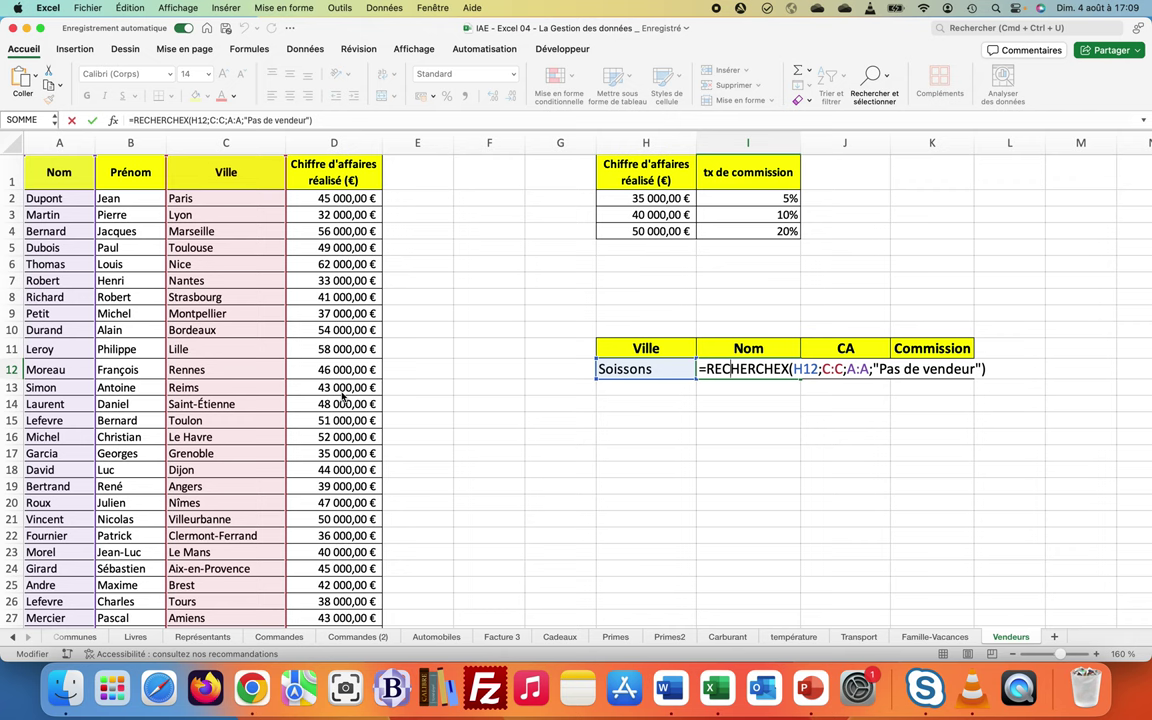
{"action": "key", "text": "Return"}
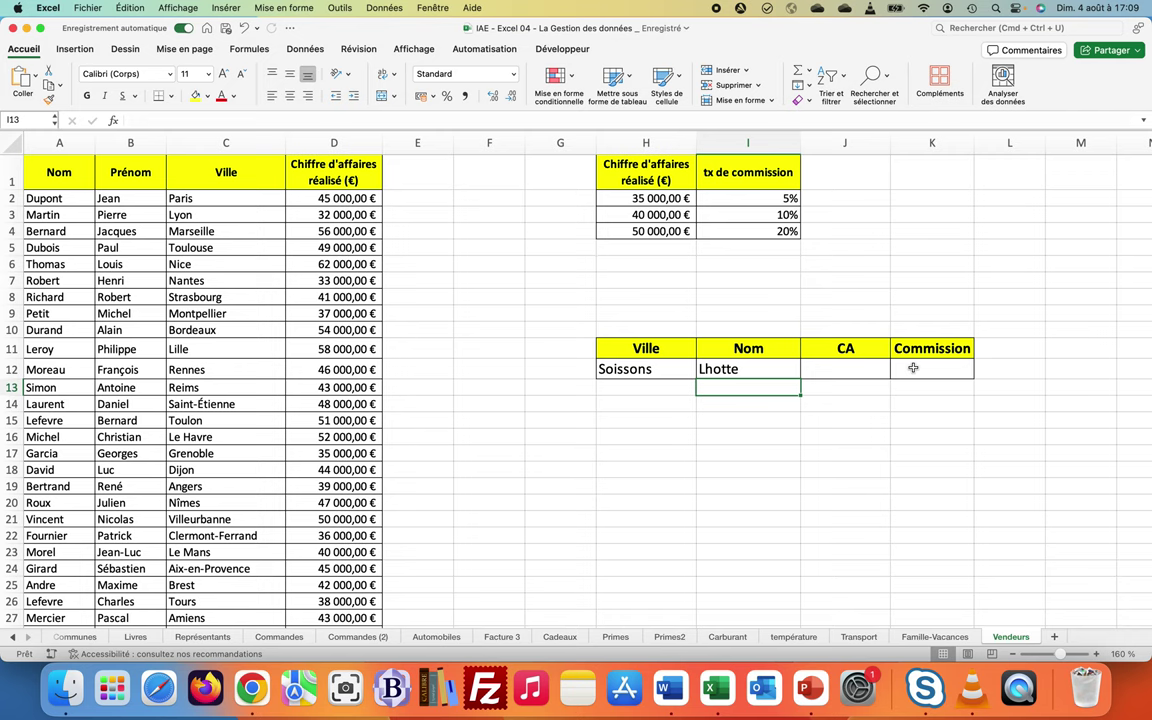
{"action": "left_click", "coordinate": [860, 372]}
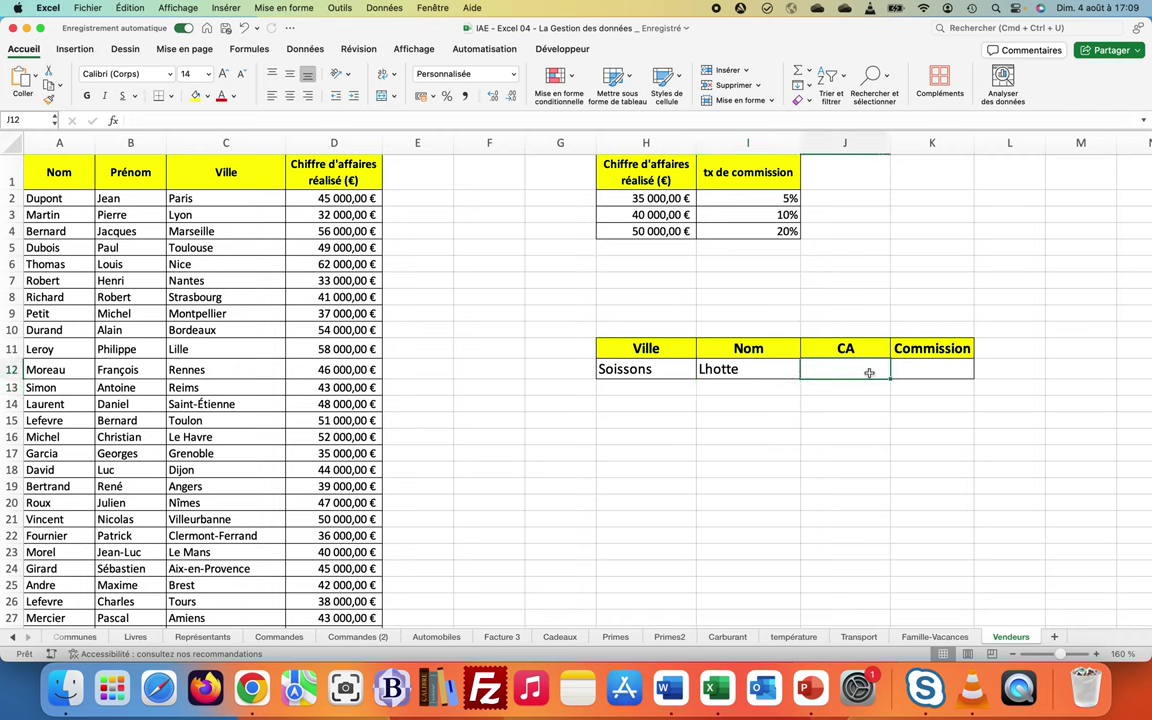
- Enter =RECHERCHEX(H12;C:C;D:D;"-") in J12 to return the city's seller CA
{"action": "type", "text": "=recherchex("}
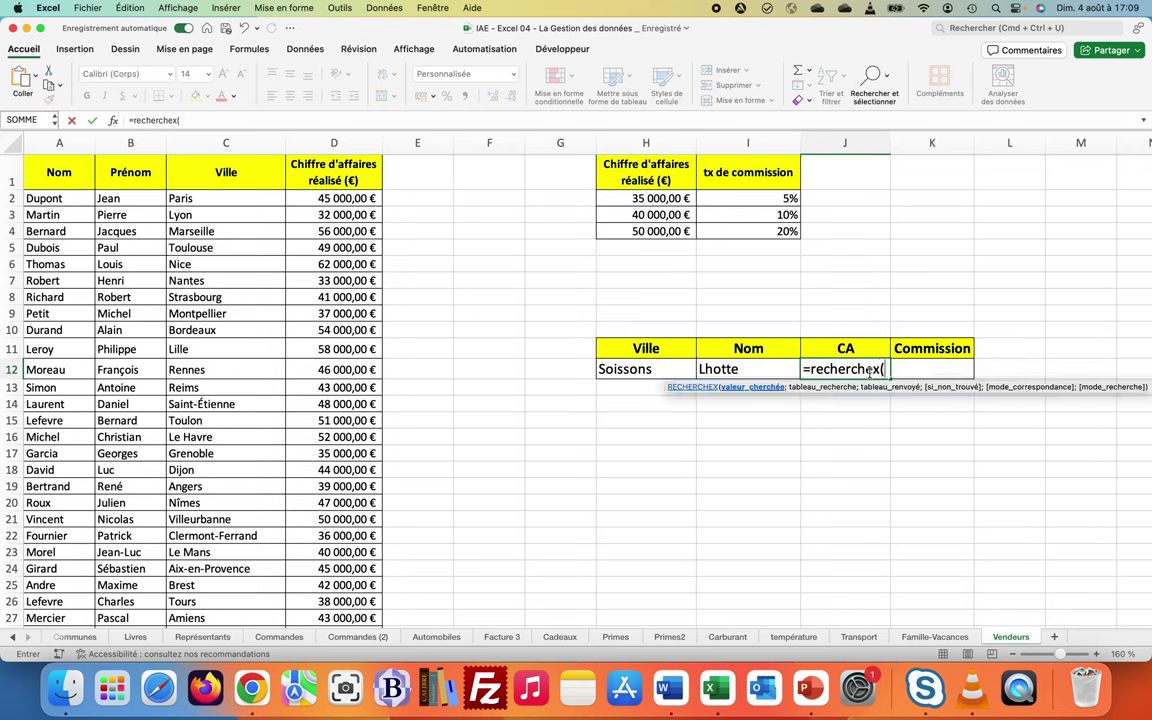
{"action": "left_click", "coordinate": [653, 366]}
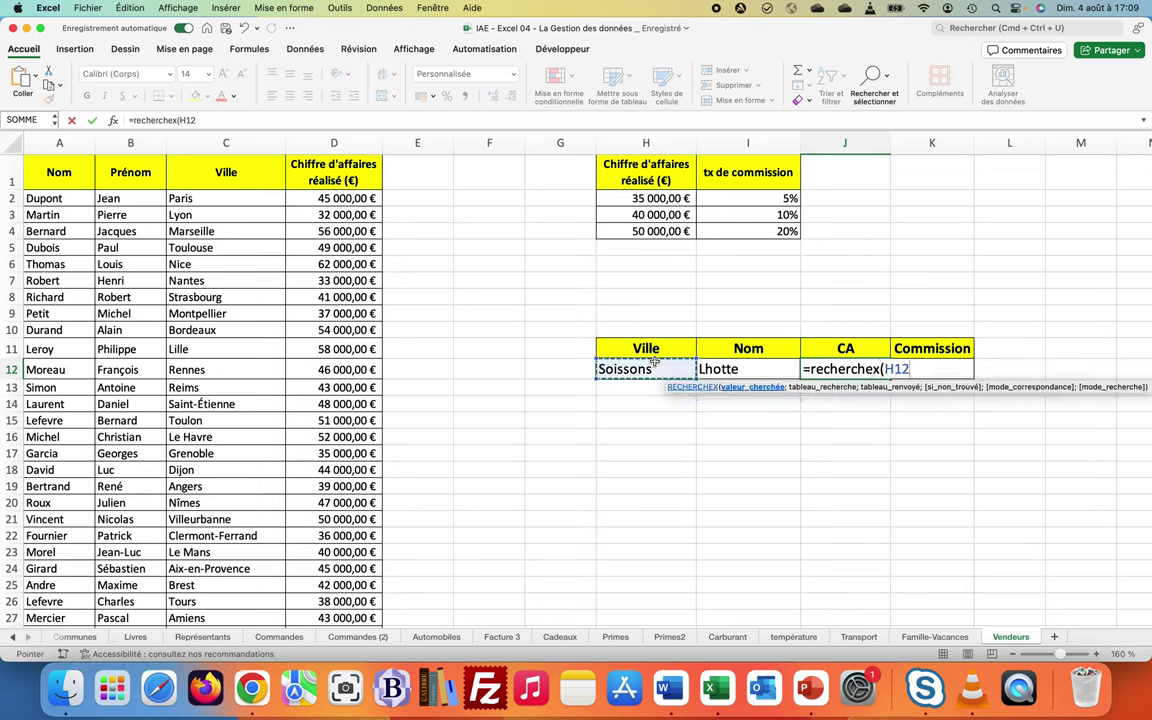
{"action": "type", "text": ";"}
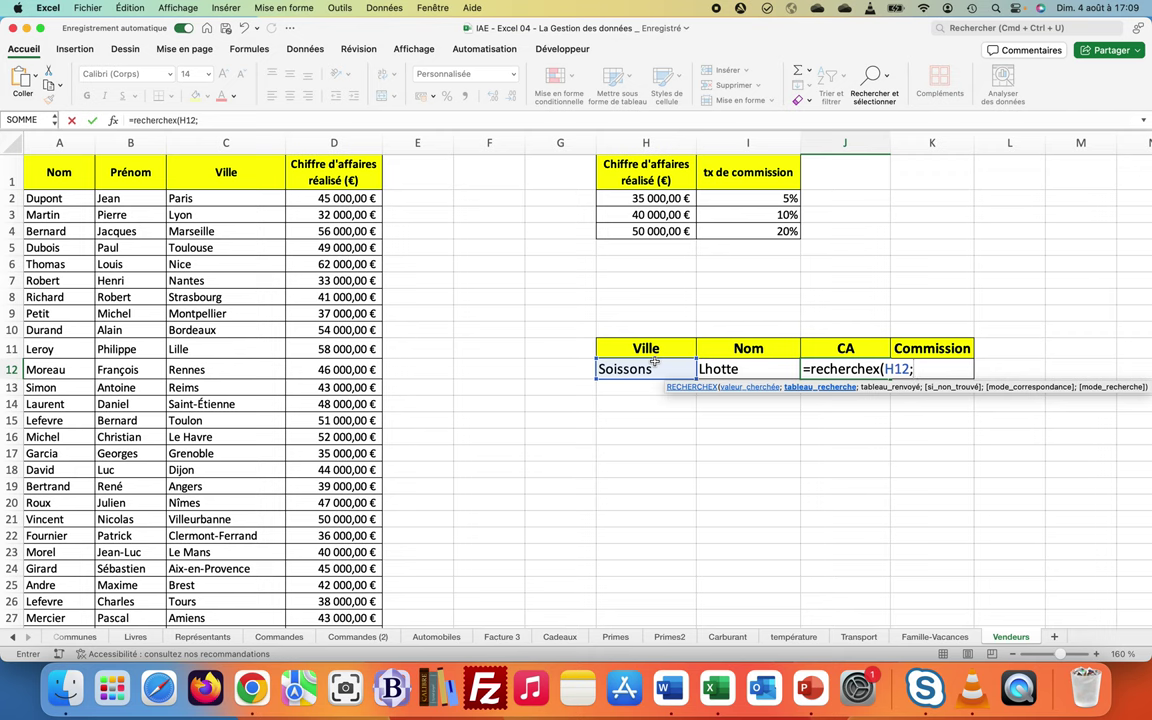
{"action": "left_click", "coordinate": [249, 150]}
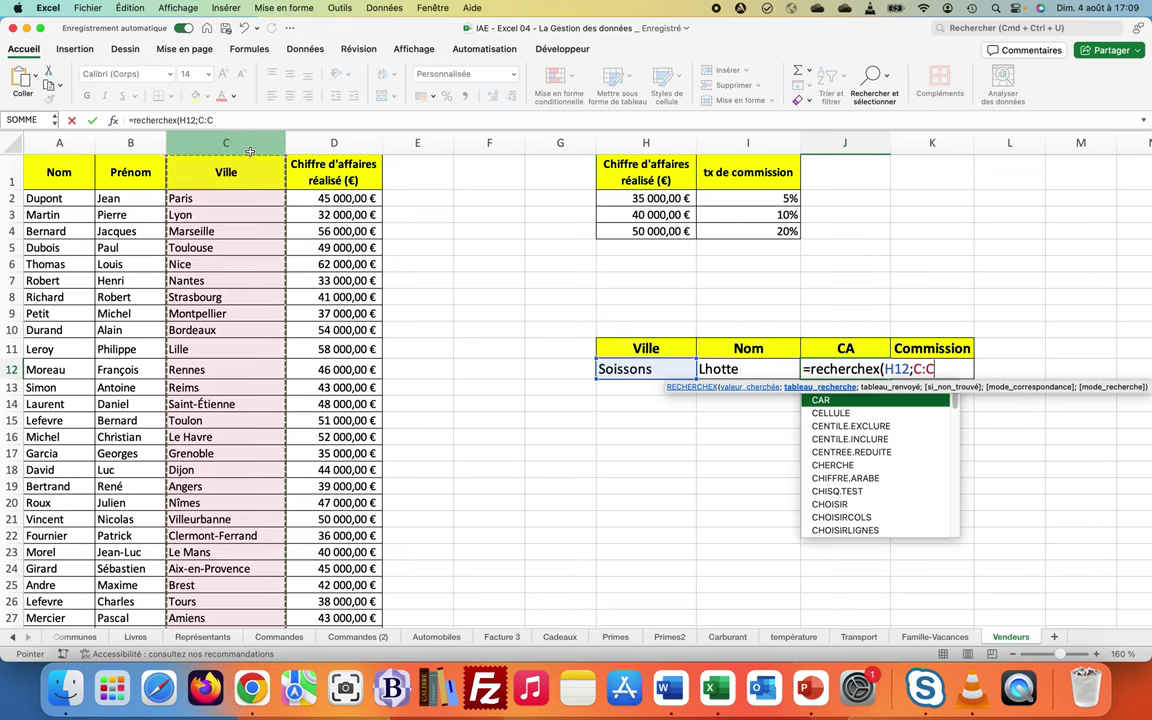
{"action": "type", "text": ";"}
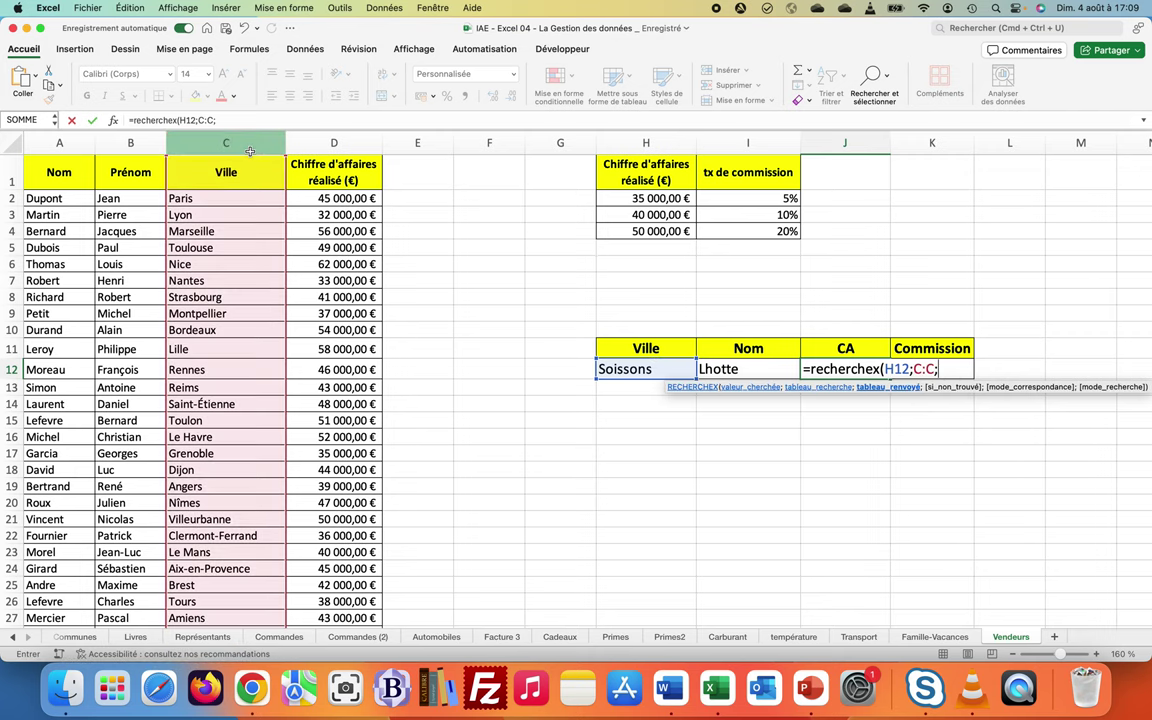
{"action": "left_click", "coordinate": [334, 142]}
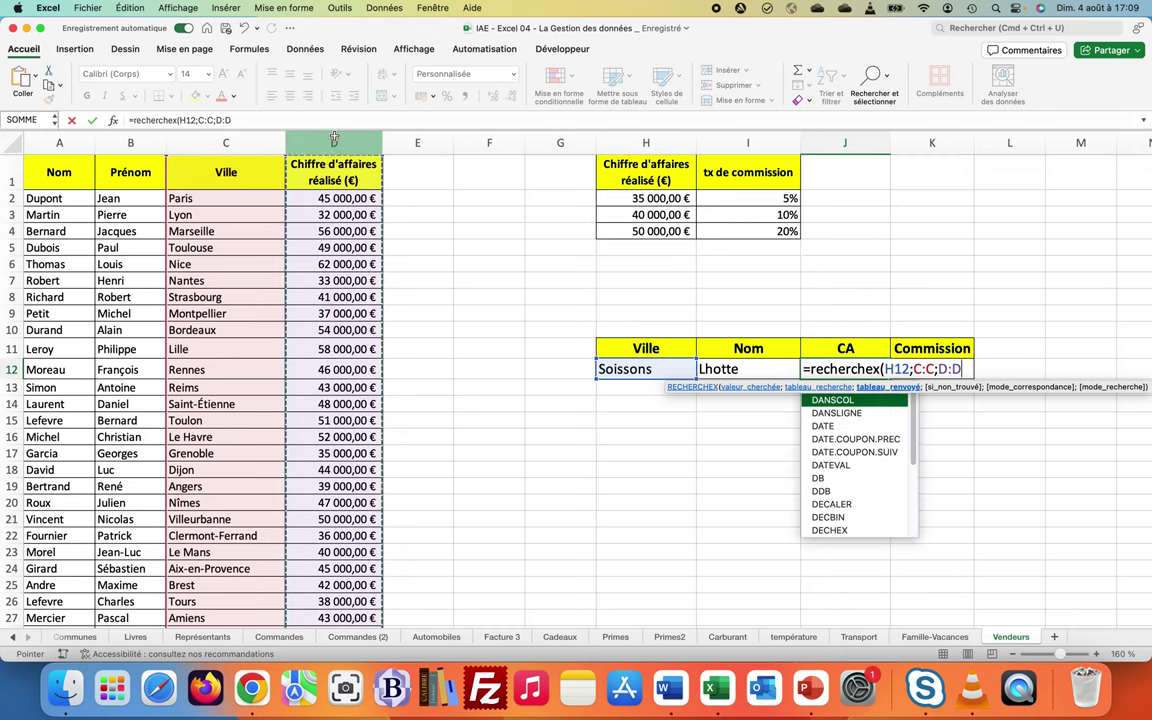
{"action": "type", "text": ";"}
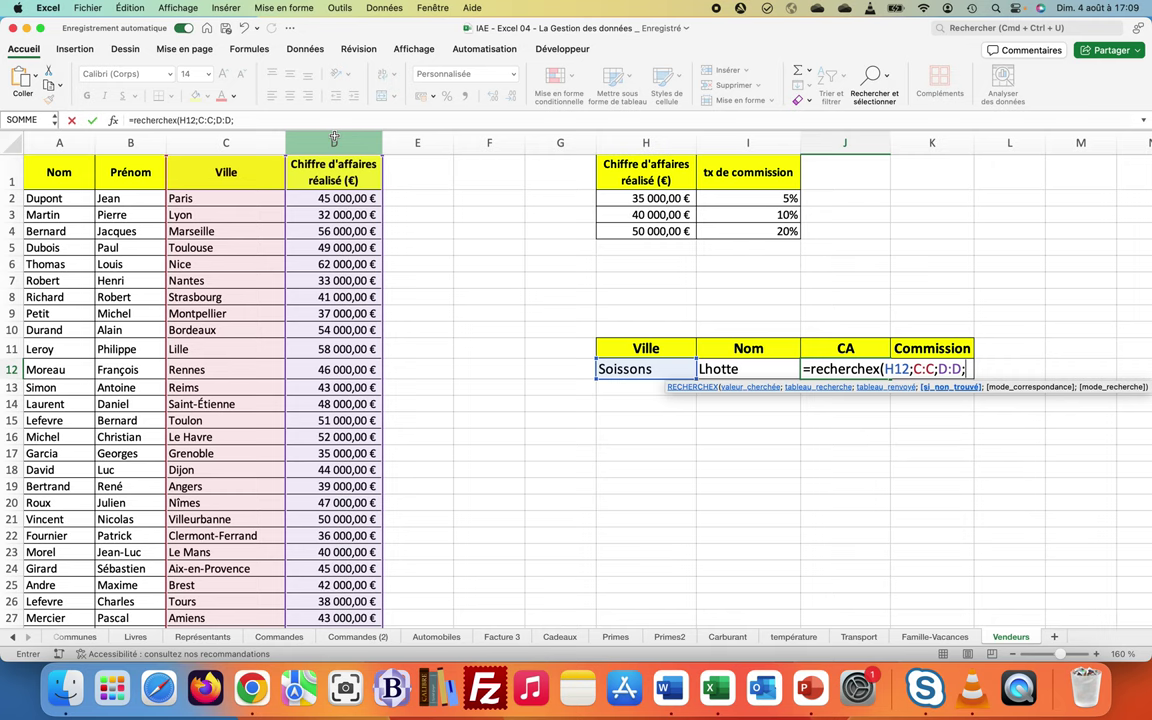
{"action": "type", "text": "\""}
{"action": "type", "text": "-\""}
{"action": "type", "text": ")"}
{"action": "key", "text": "Return"}
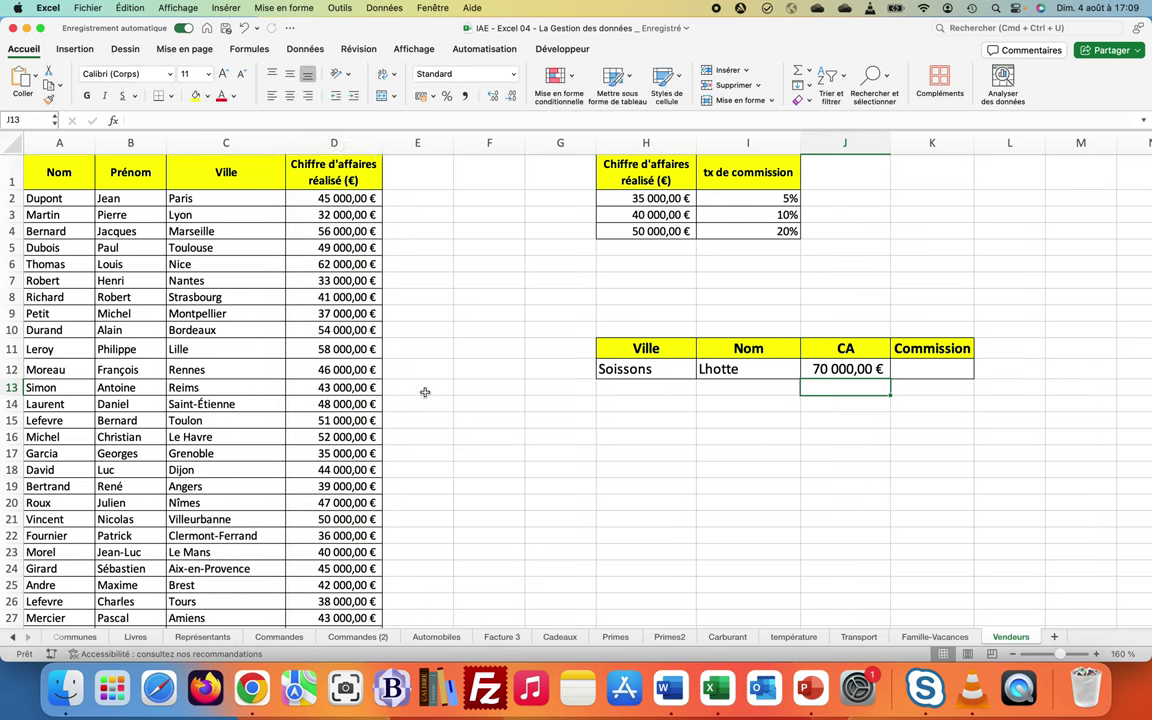
- Set the H12 lookup city to Reims and move to the Commission cell K12
{"action": "left_click", "coordinate": [613, 369]}
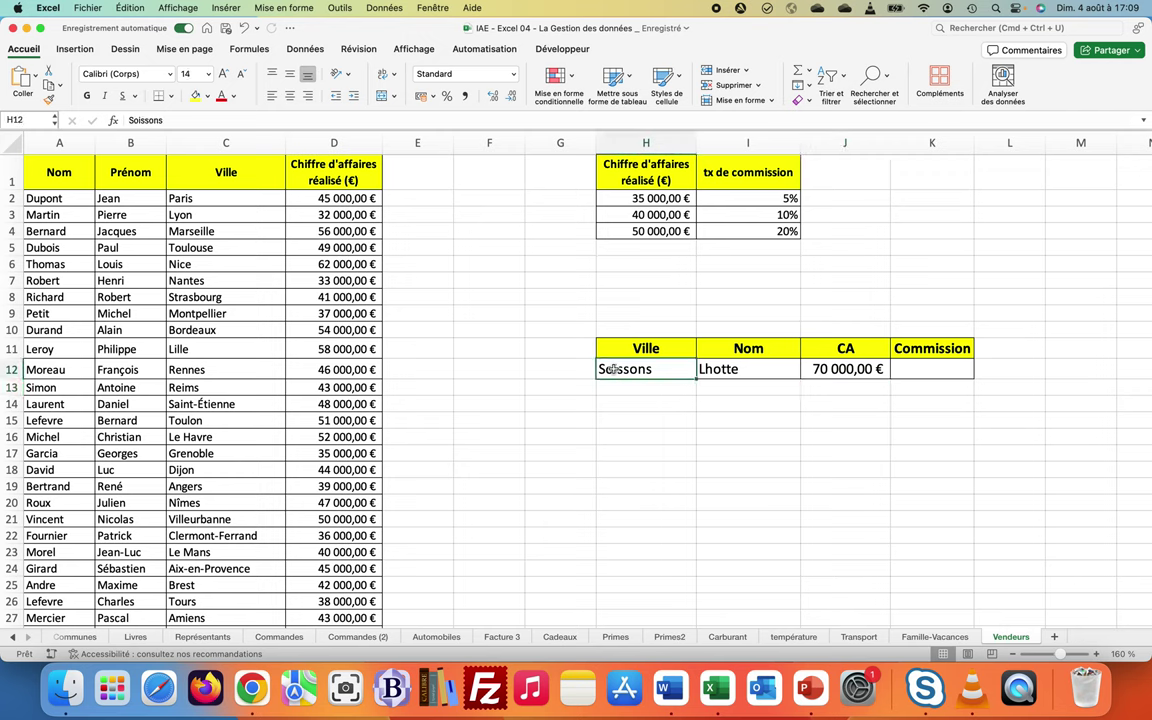
{"action": "type", "text": "Reims"}
{"action": "key", "text": "Return"}
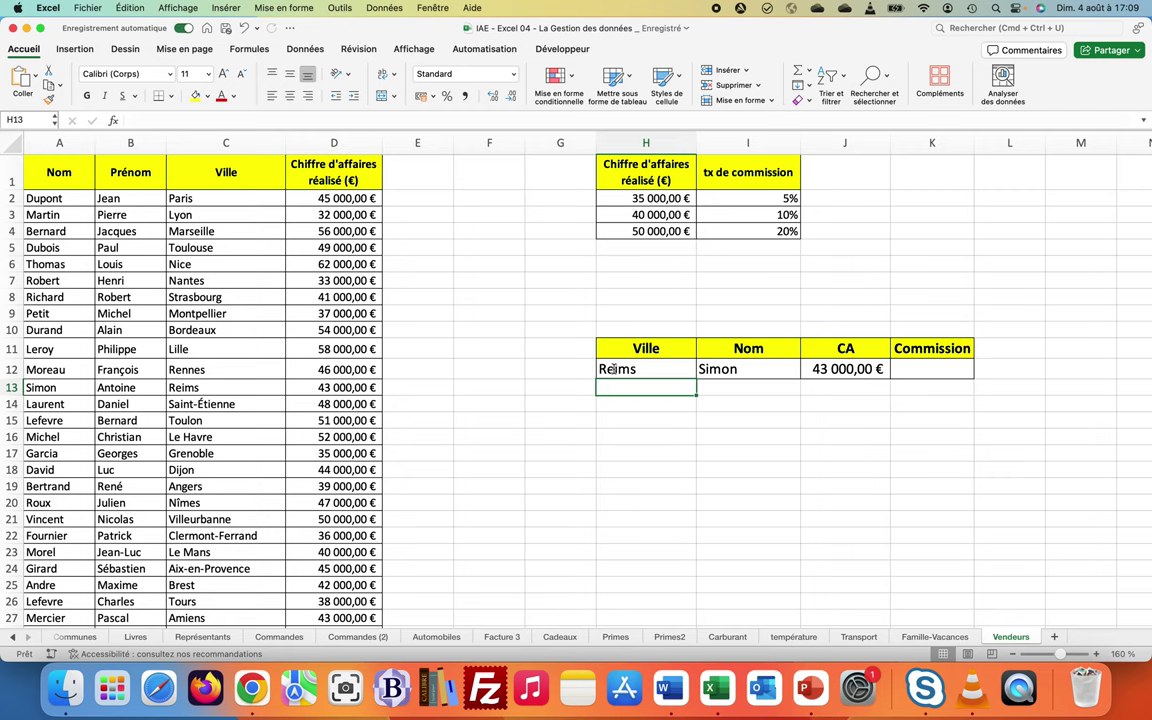
{"action": "key", "text": "Up"}
{"action": "key", "text": "Right"}
{"action": "key", "text": "Right"}
{"action": "key", "text": "Right"}
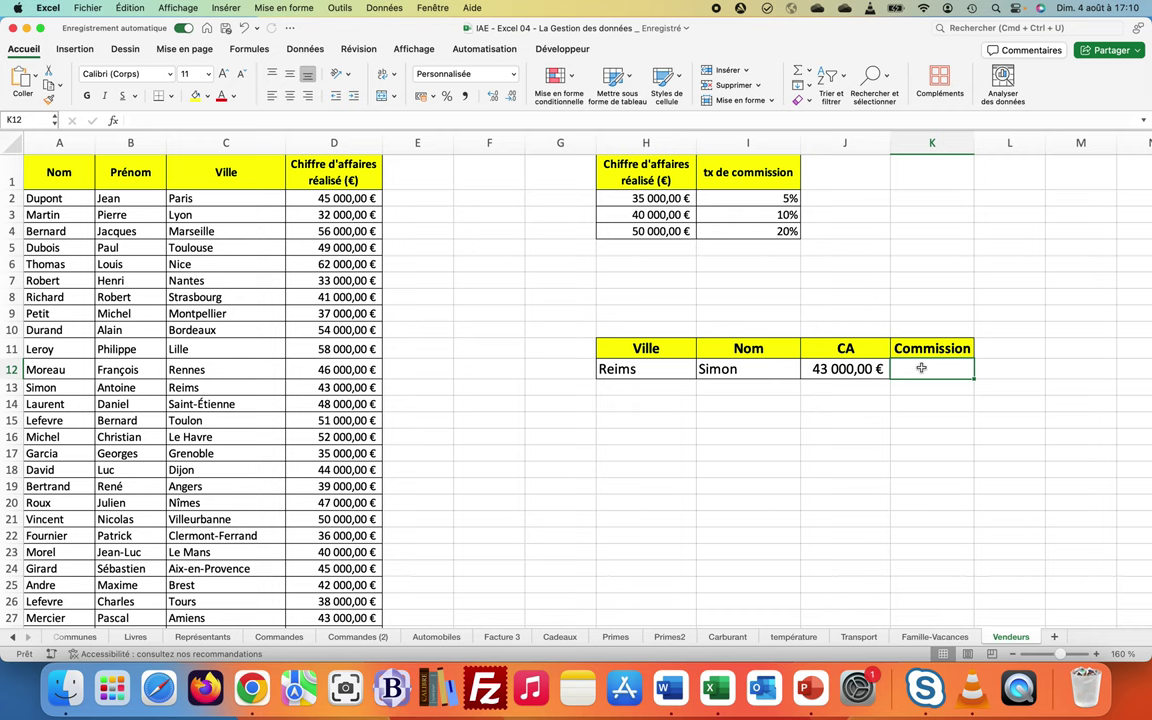
- Begin =RECHERCHEX(J12;H2:H4;I2:I4;0%; in K12 to match the CA against the commission thresholds
{"action": "type", "text": "=rech"}
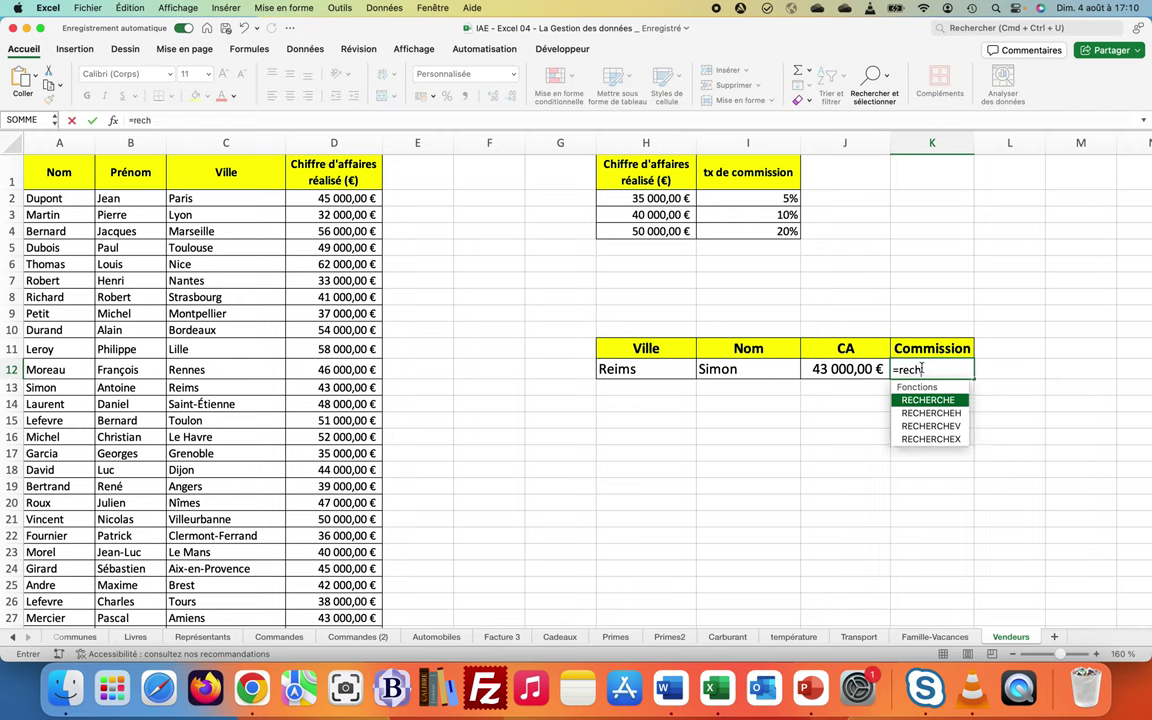
{"action": "type", "text": "erchex("}
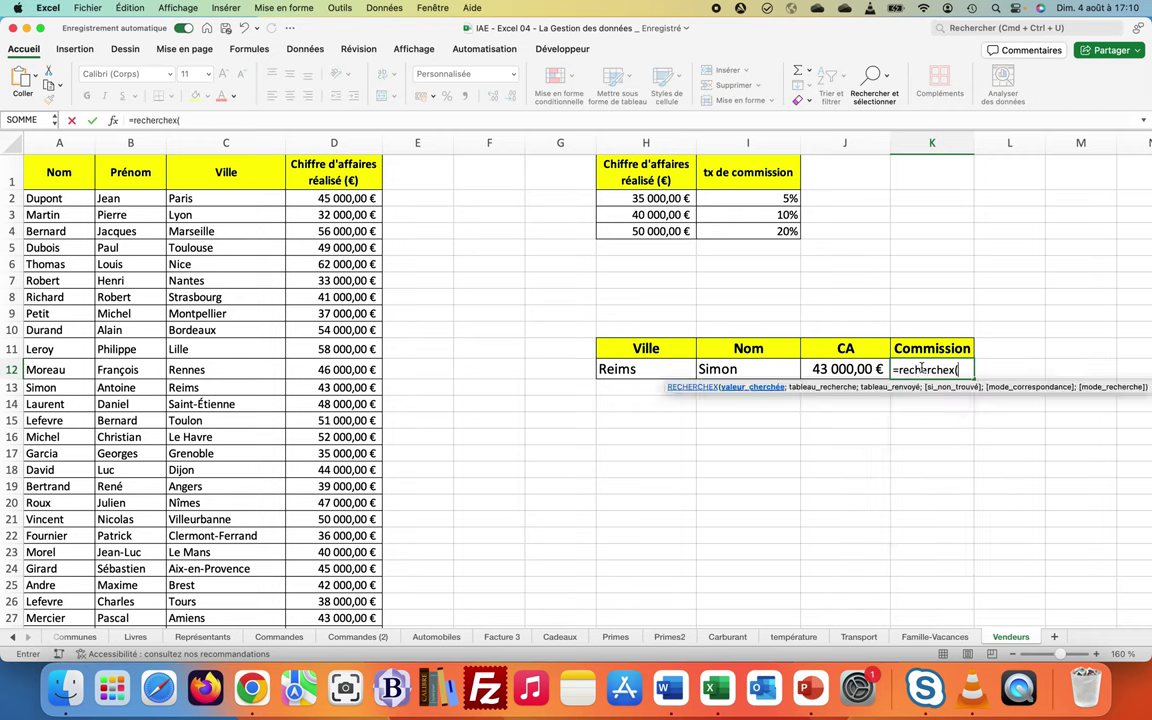
{"action": "left_click", "coordinate": [646, 368]}
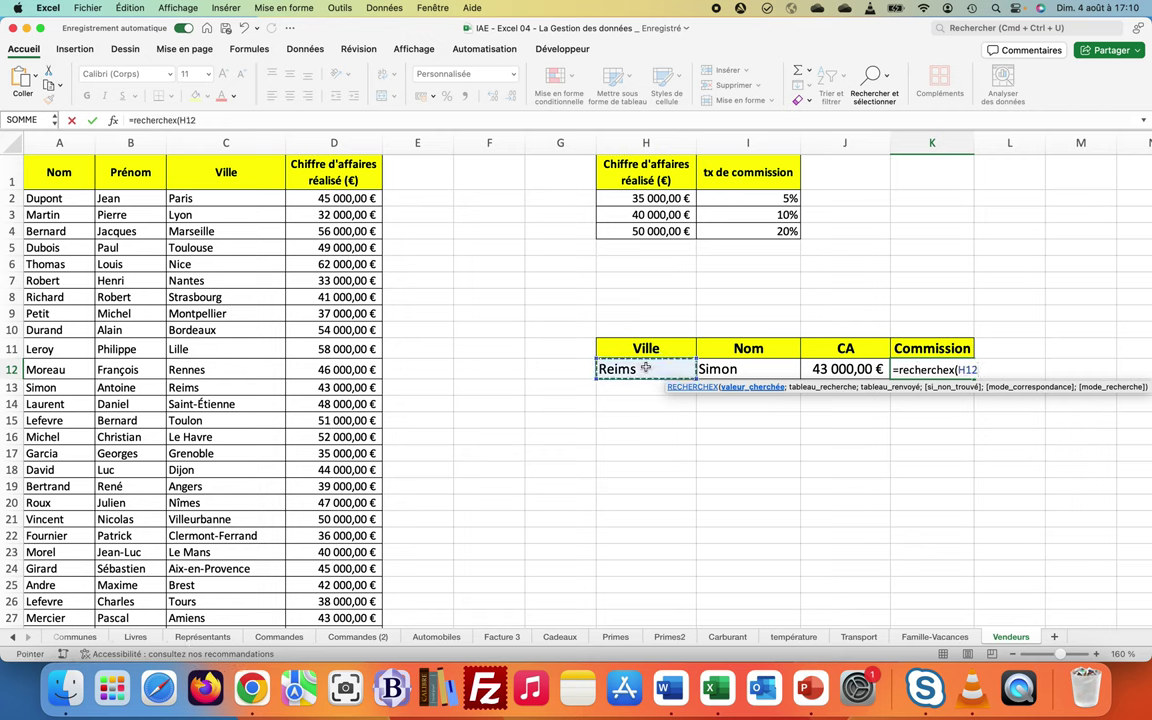
{"action": "type", "text": ";"}
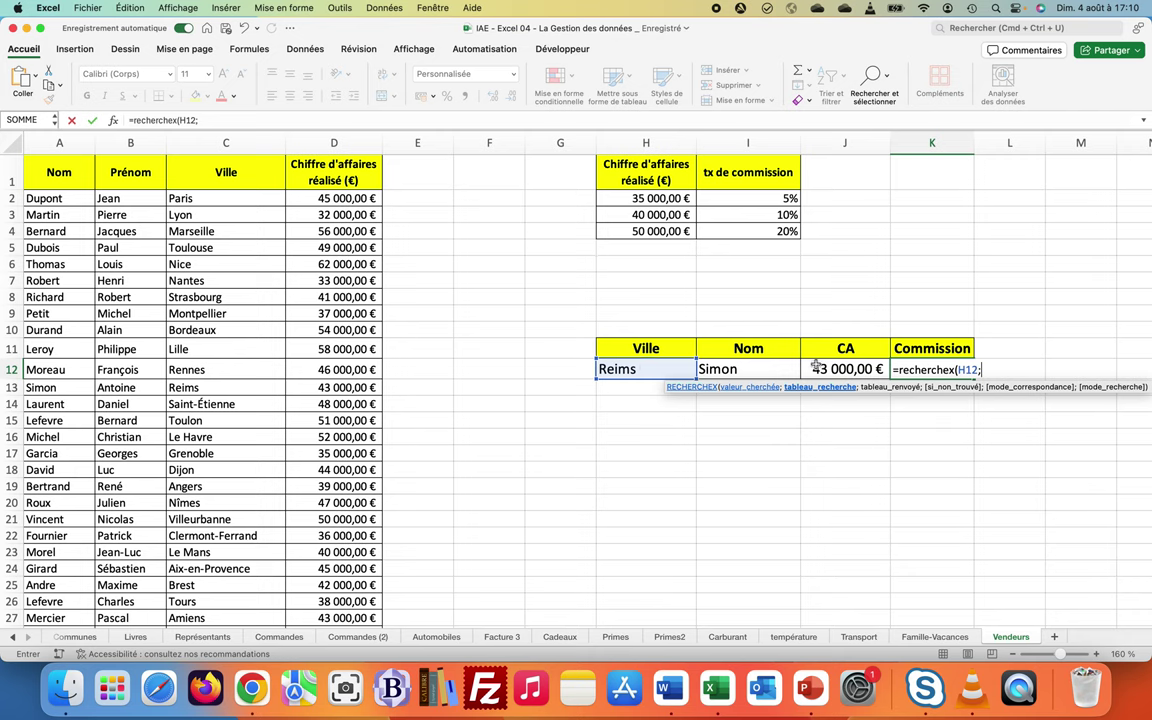
{"action": "key", "text": "BackSpace"}
{"action": "key", "text": "BackSpace"}
{"action": "key", "text": "BackSpace"}
{"action": "key", "text": "BackSpace"}
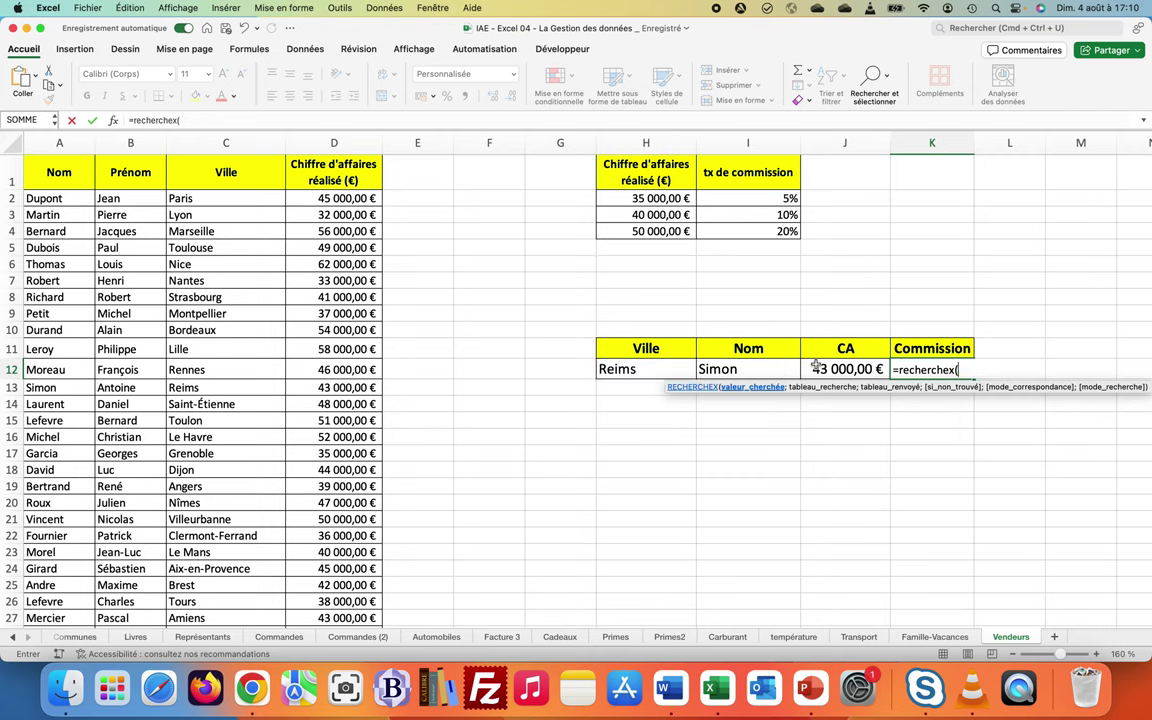
{"action": "left_click", "coordinate": [818, 368]}
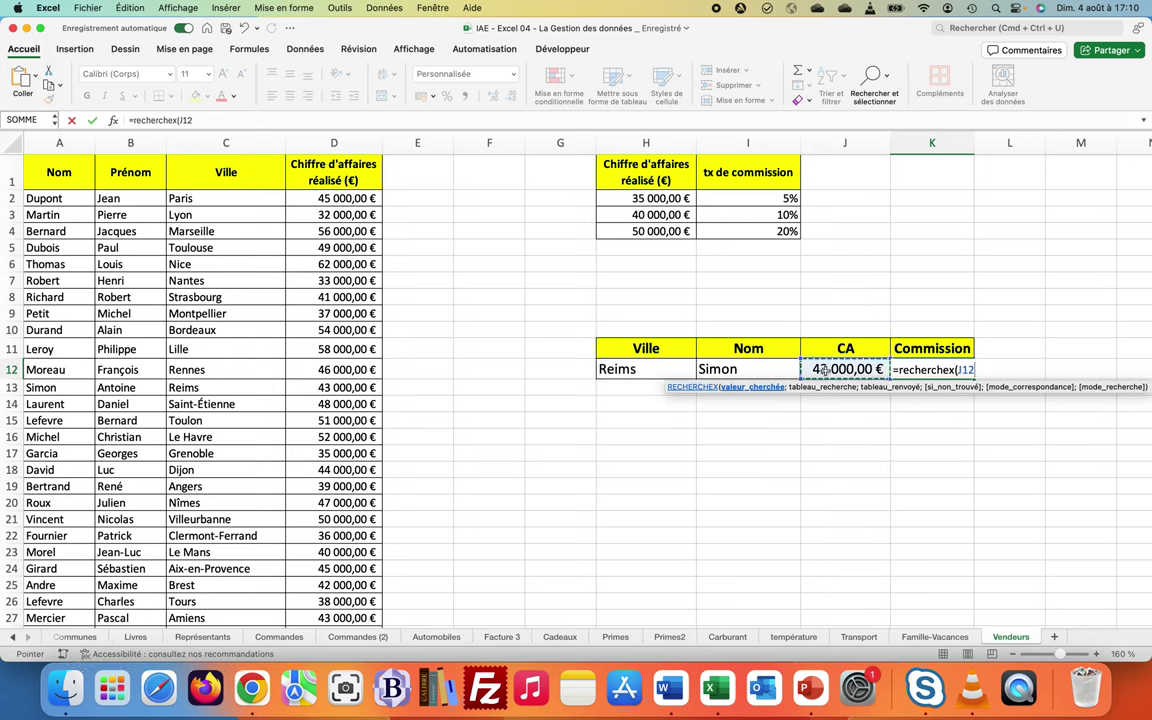
{"action": "type", "text": ";"}
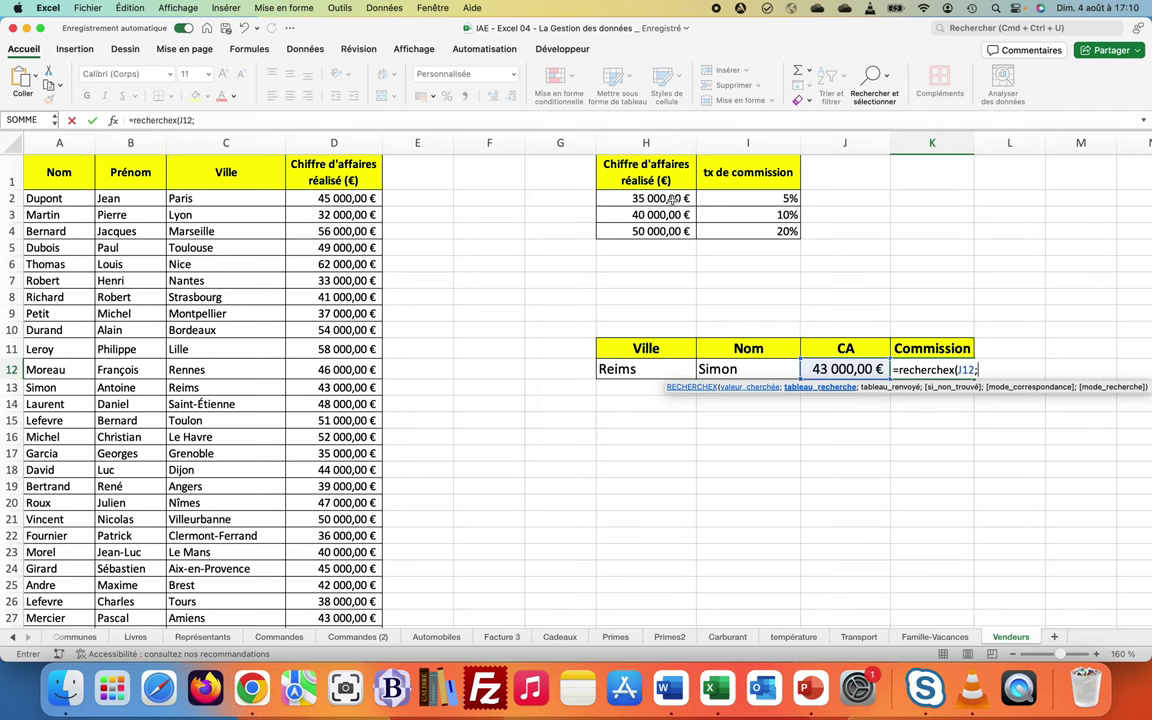
{"action": "left_click_drag", "start_coordinate": [672, 198], "coordinate": [667, 226]}
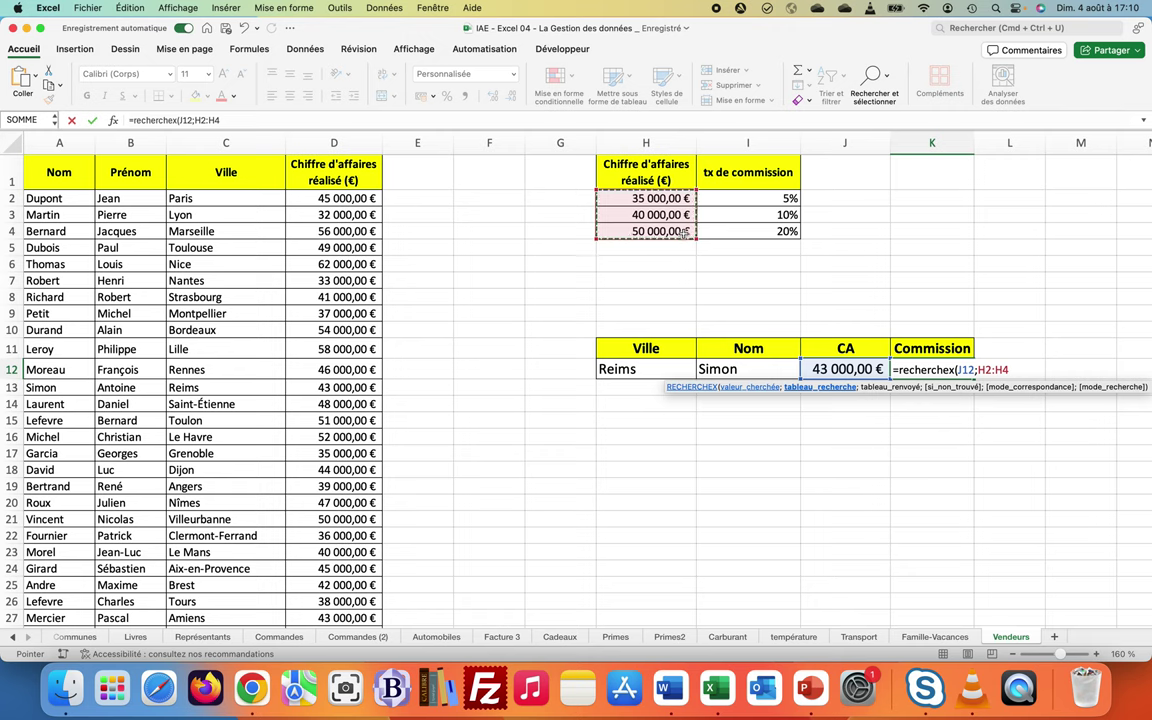
{"action": "type", "text": ";"}
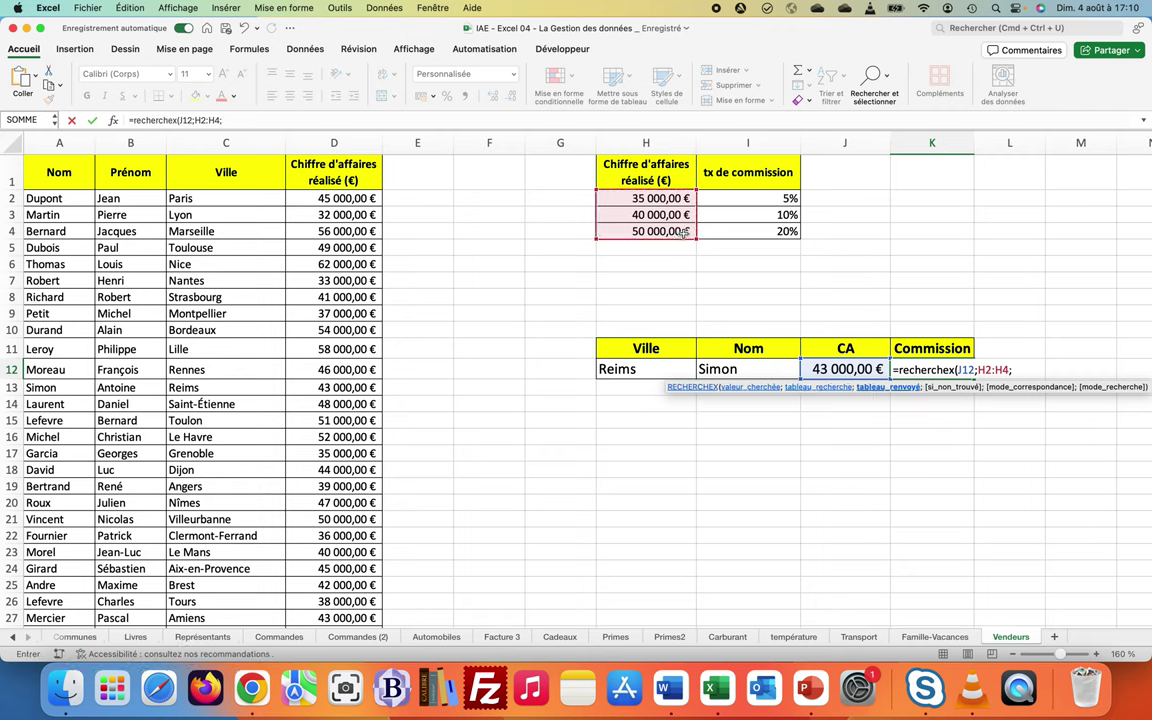
{"action": "left_click", "coordinate": [743, 195]}
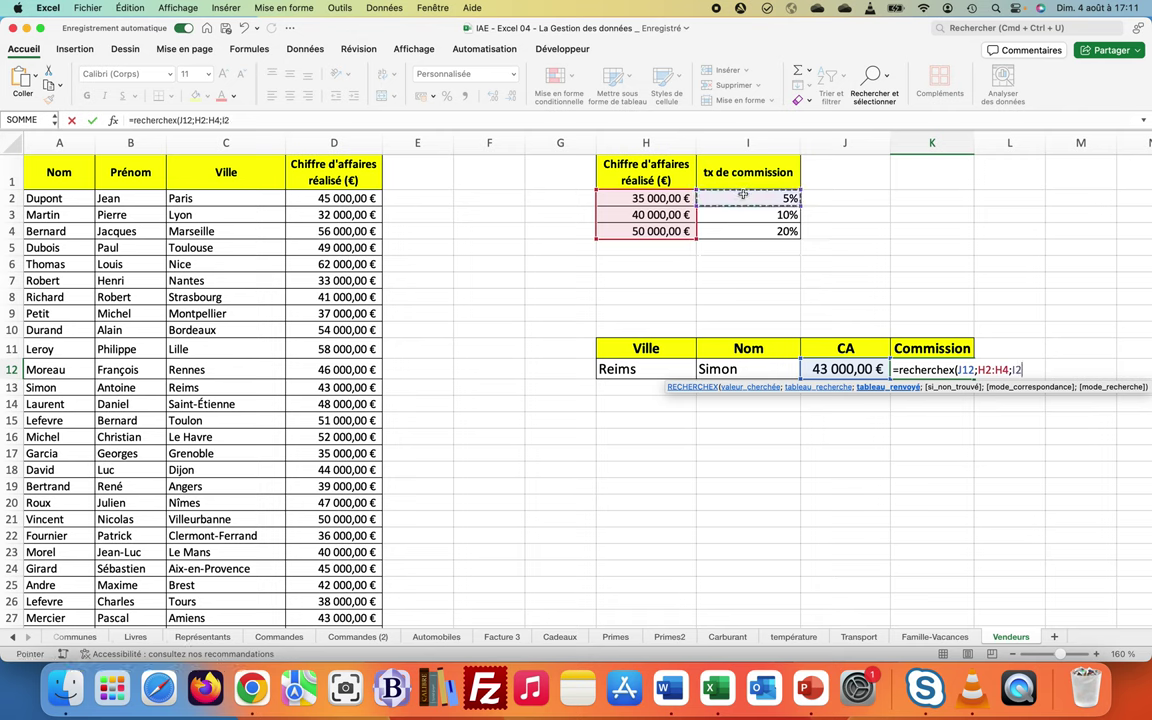
{"action": "left_click_drag", "start_coordinate": [743, 195], "coordinate": [741, 224]}
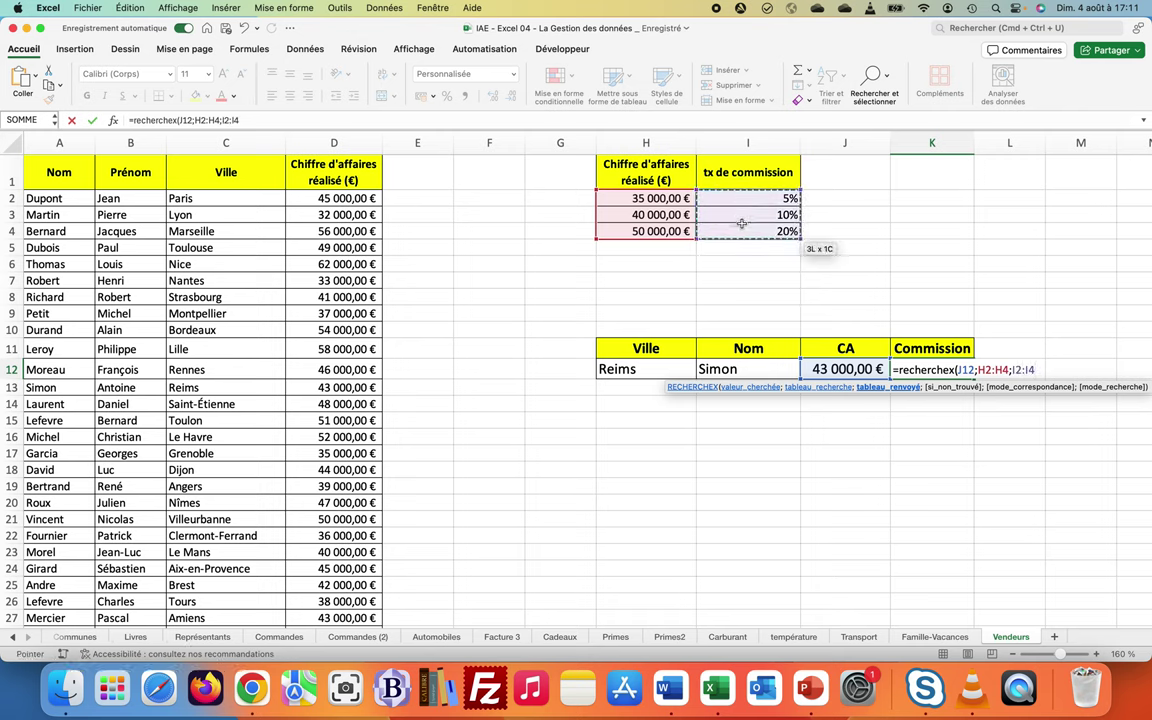
{"action": "type", "text": ";"}
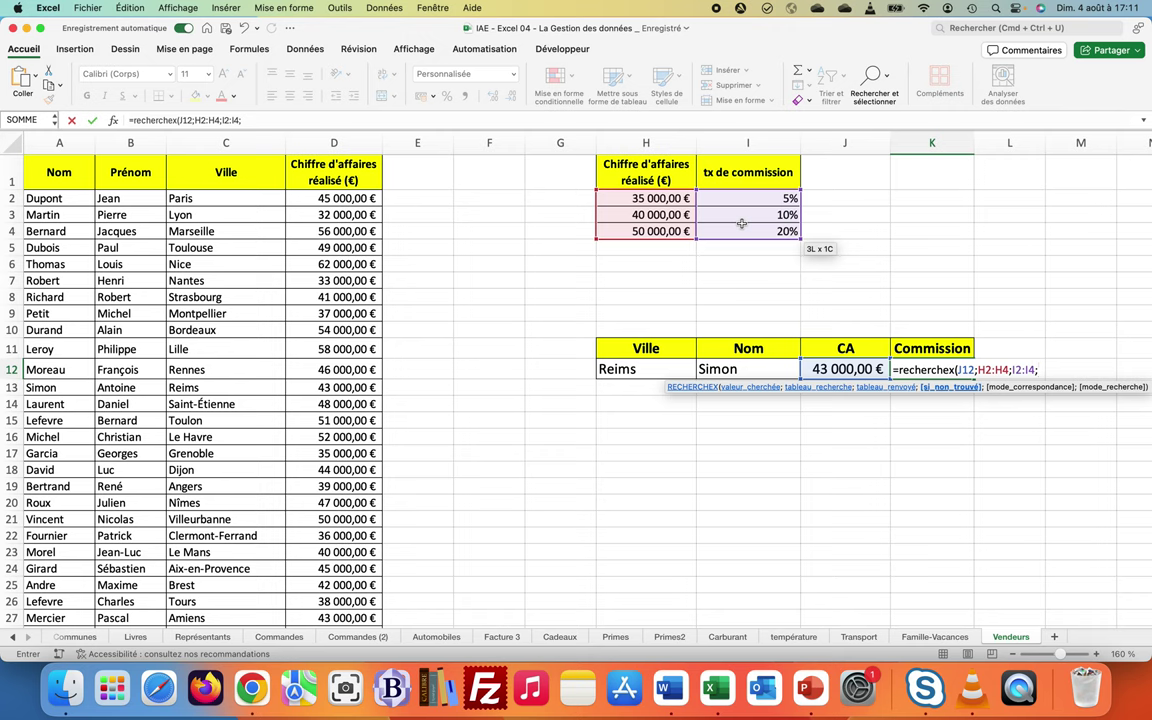
{"action": "type", "text": "0%"}
{"action": "type", "text": ";"}
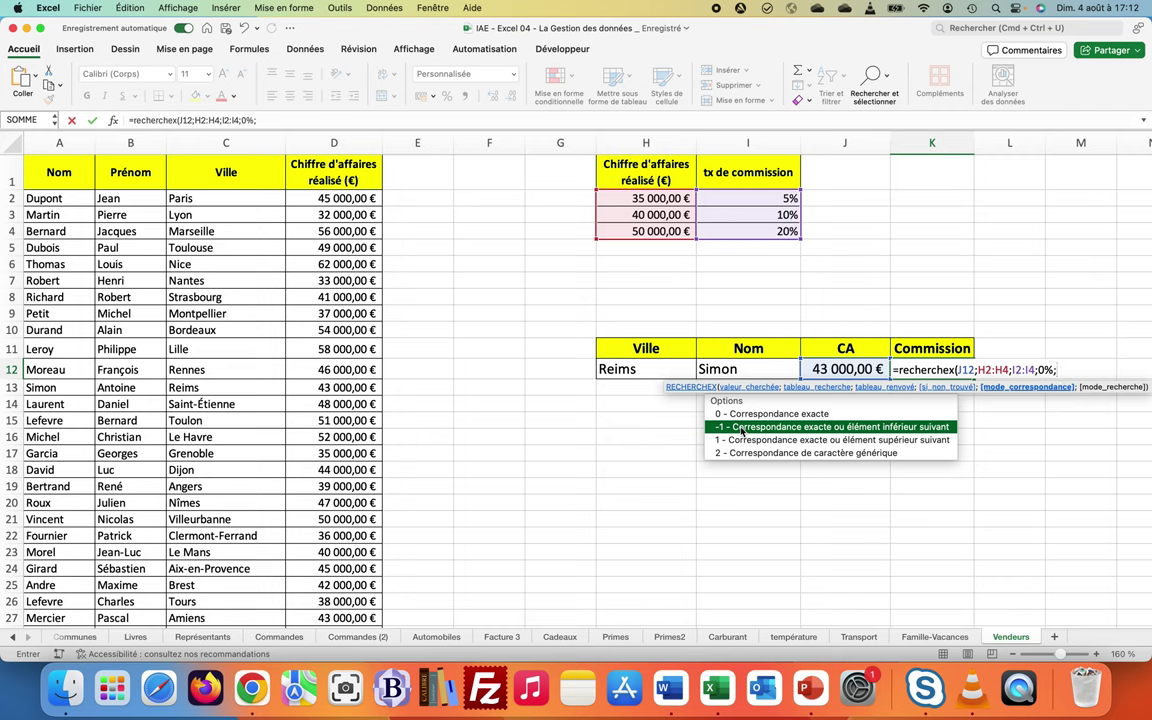
- Close the Commission formula with match mode -1, giving 0,10 € for the 43 000,00 € CA
{"action": "type", "text": "-1"}
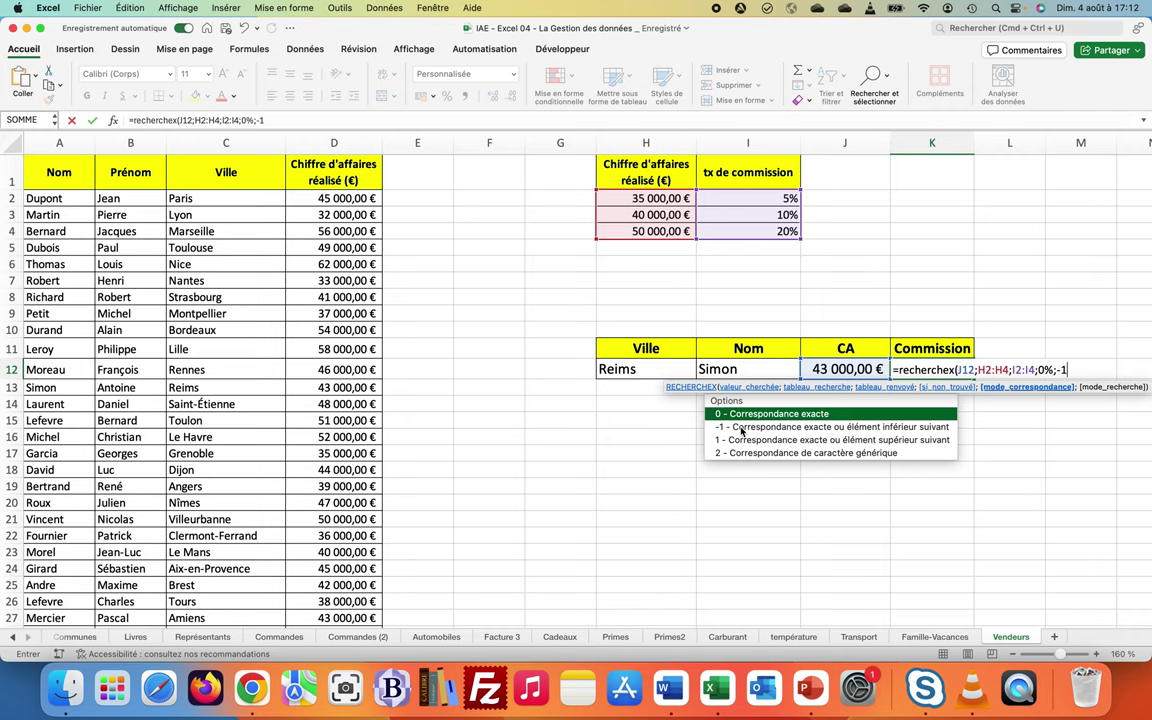
{"action": "type", "text": ")"}
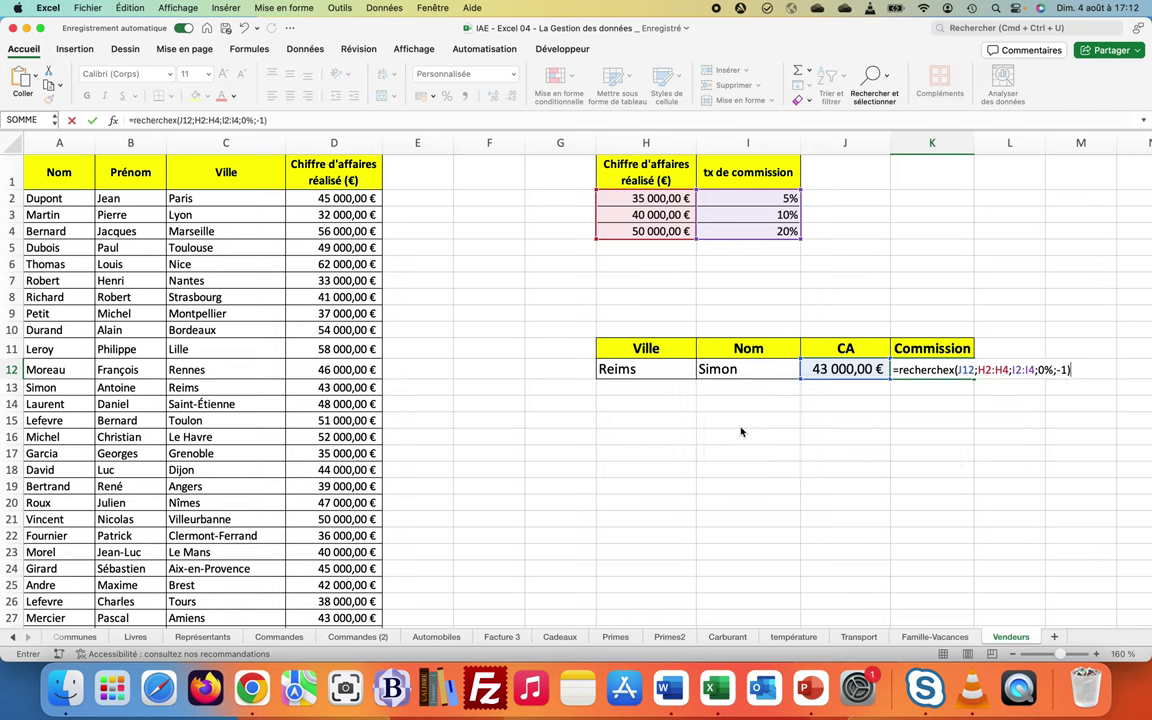
{"action": "key", "text": "Return"}
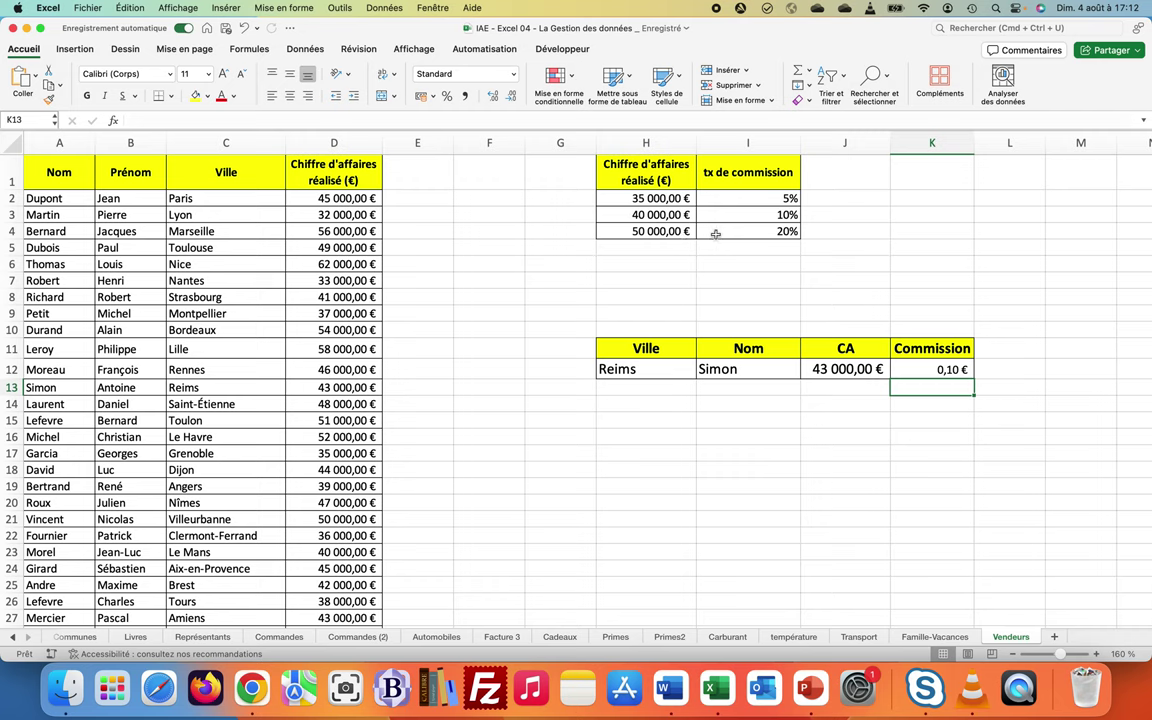
- Try soissons, then nantes in H12, where the 33 000,00 € CA gets no commission
{"action": "left_click", "coordinate": [652, 372]}
{"action": "type", "text": "soisso"}
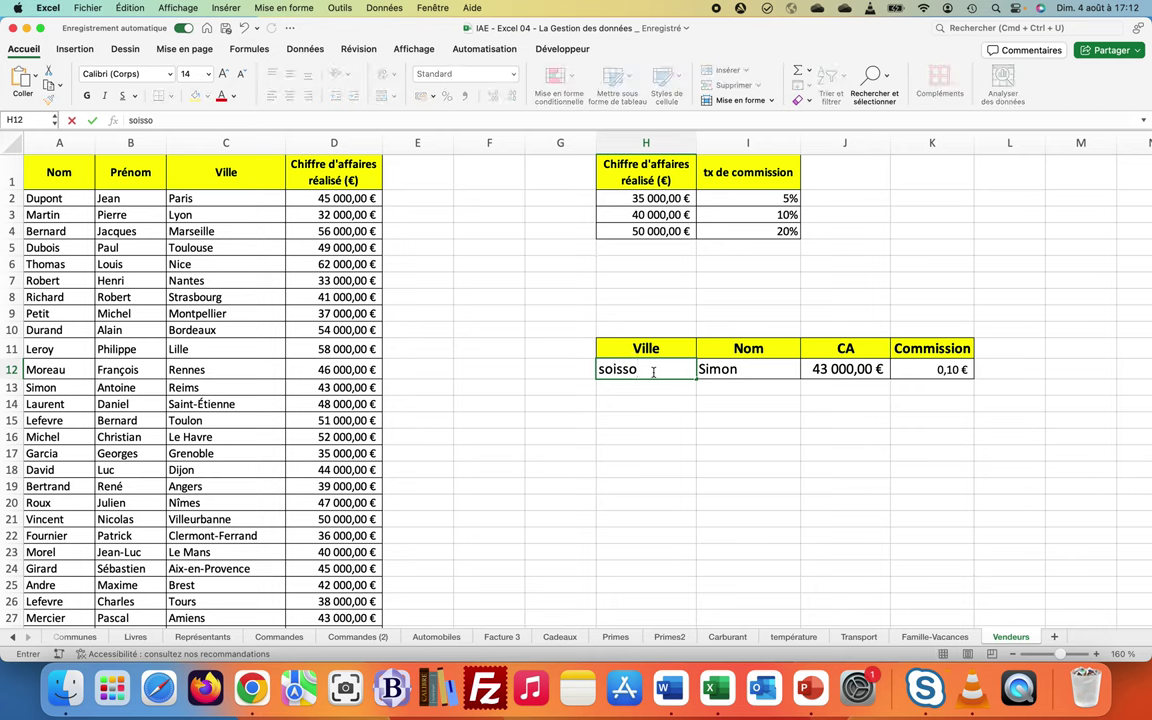
{"action": "type", "text": "ns"}
{"action": "key", "text": "Return"}
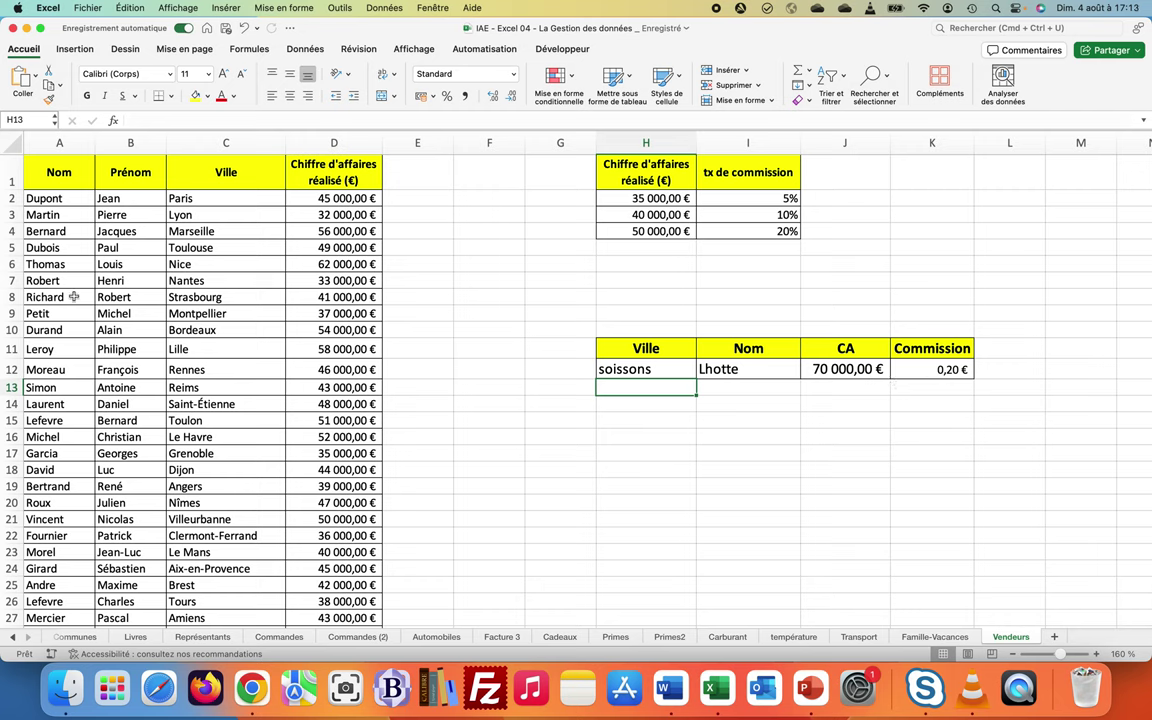
{"action": "left_click", "coordinate": [619, 370]}
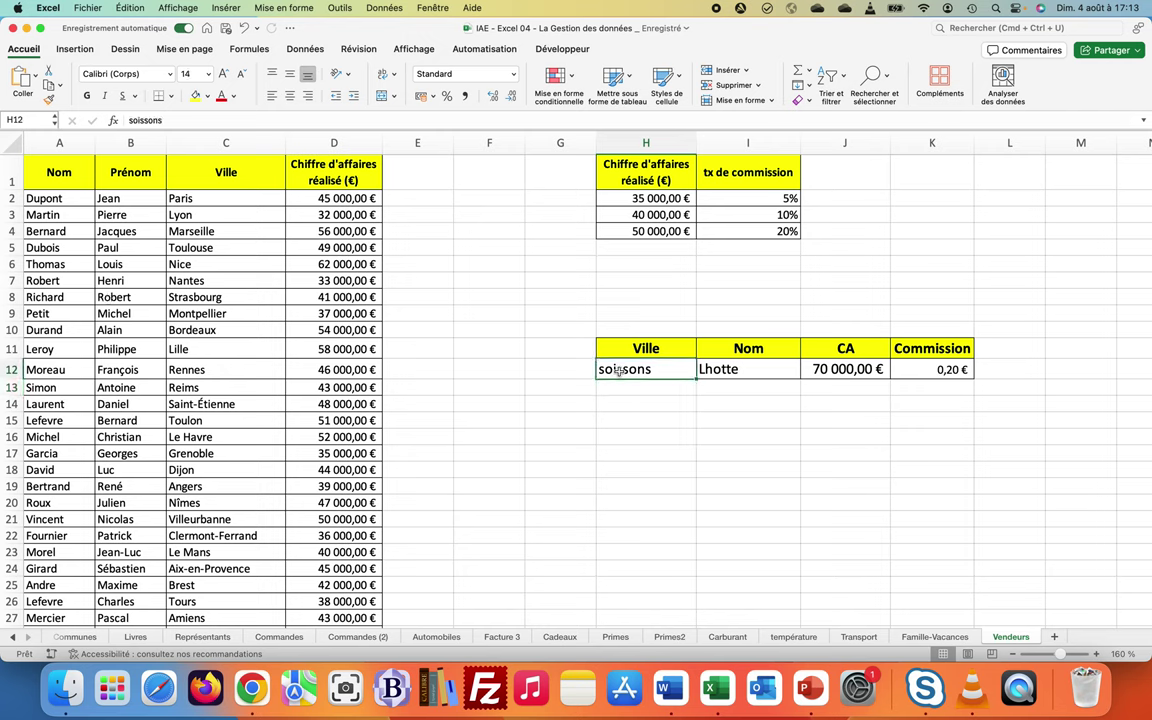
{"action": "type", "text": "nan"}
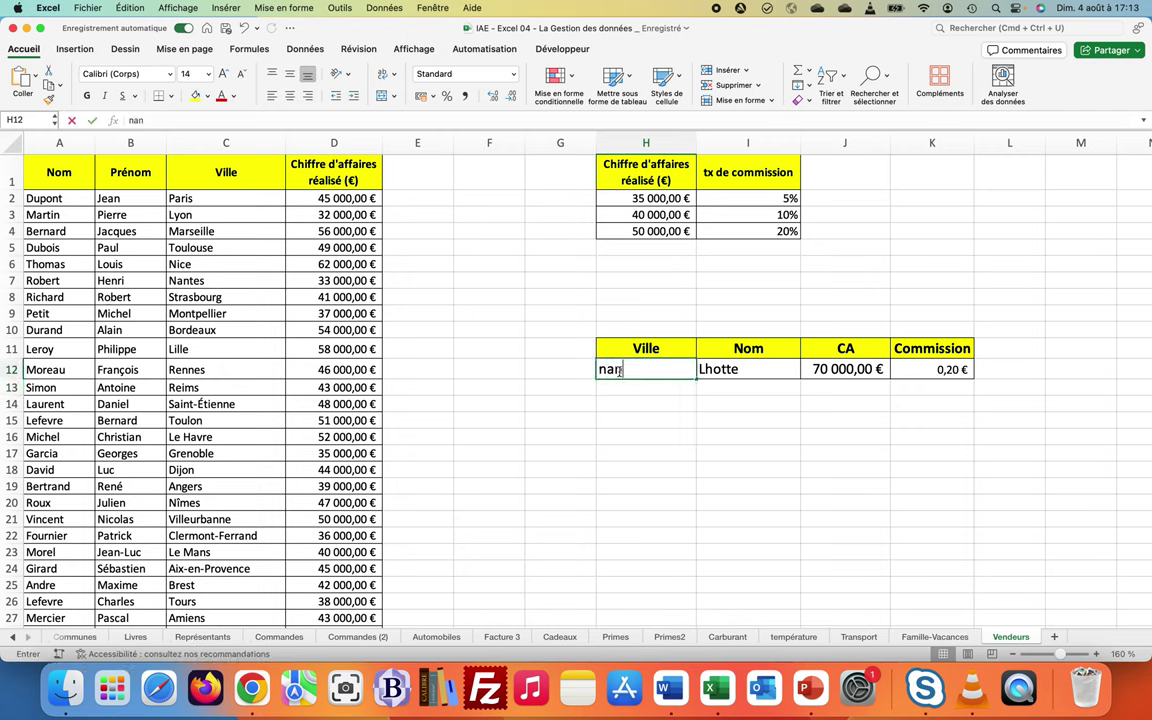
{"action": "type", "text": "tes"}
{"action": "key", "text": "Return"}
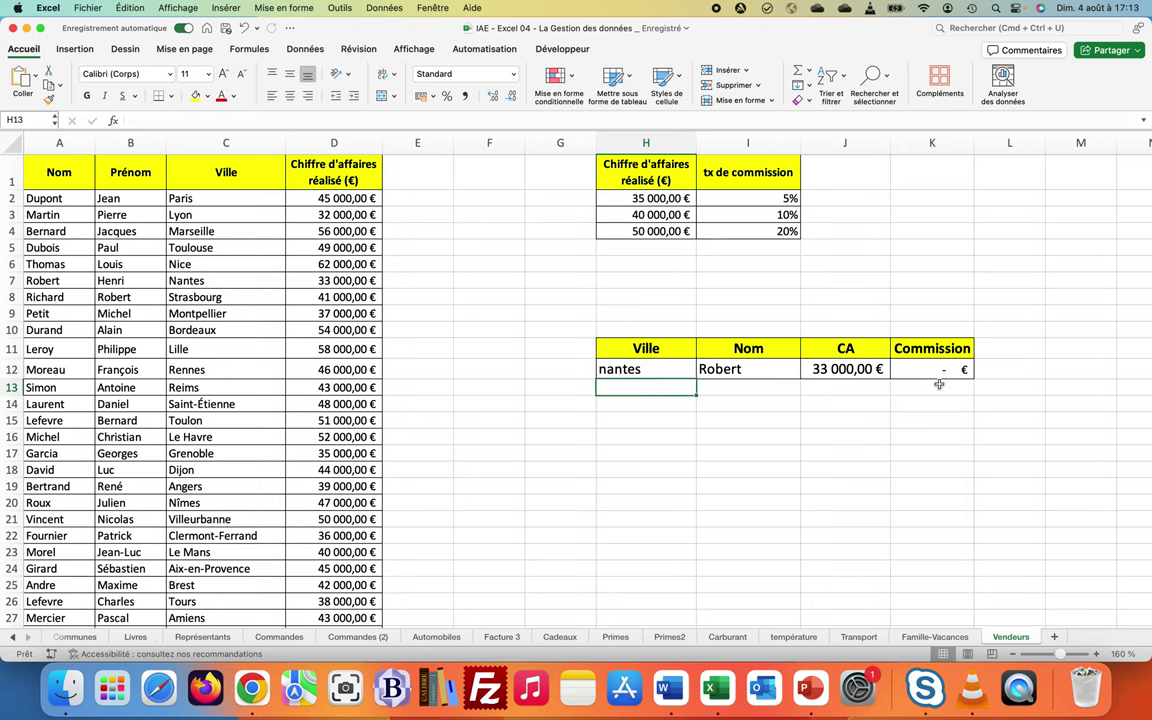
{"action": "left_click", "coordinate": [665, 372]}
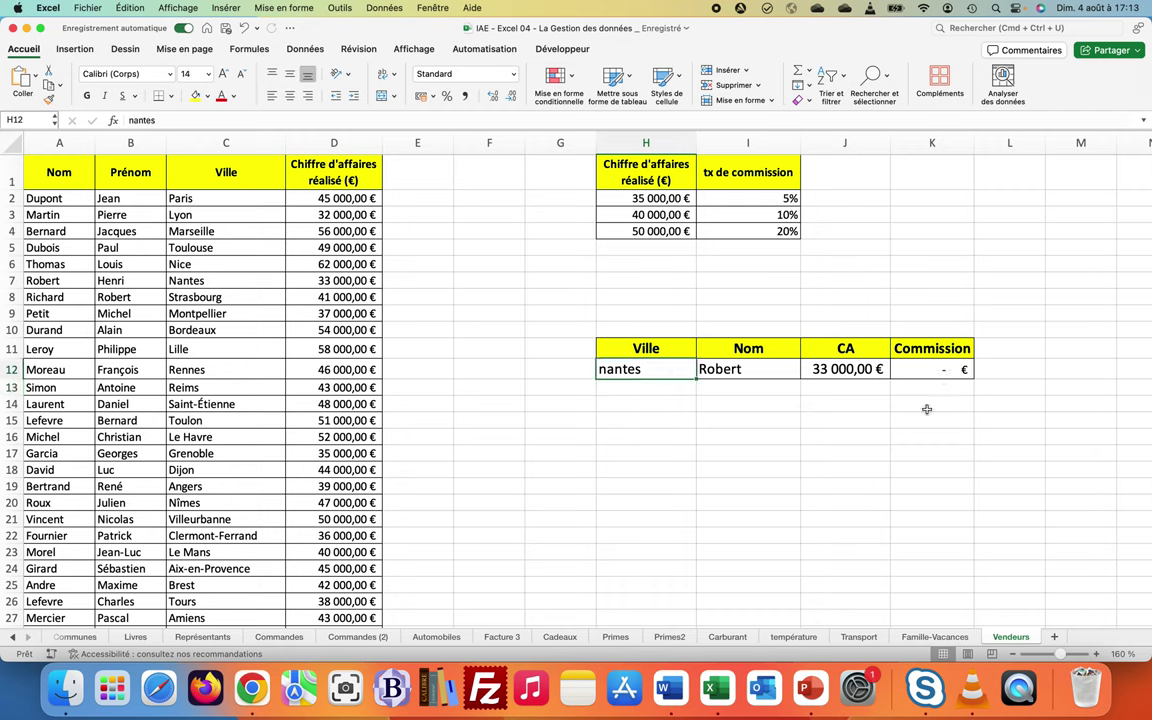
{"action": "left_click", "coordinate": [945, 370]}
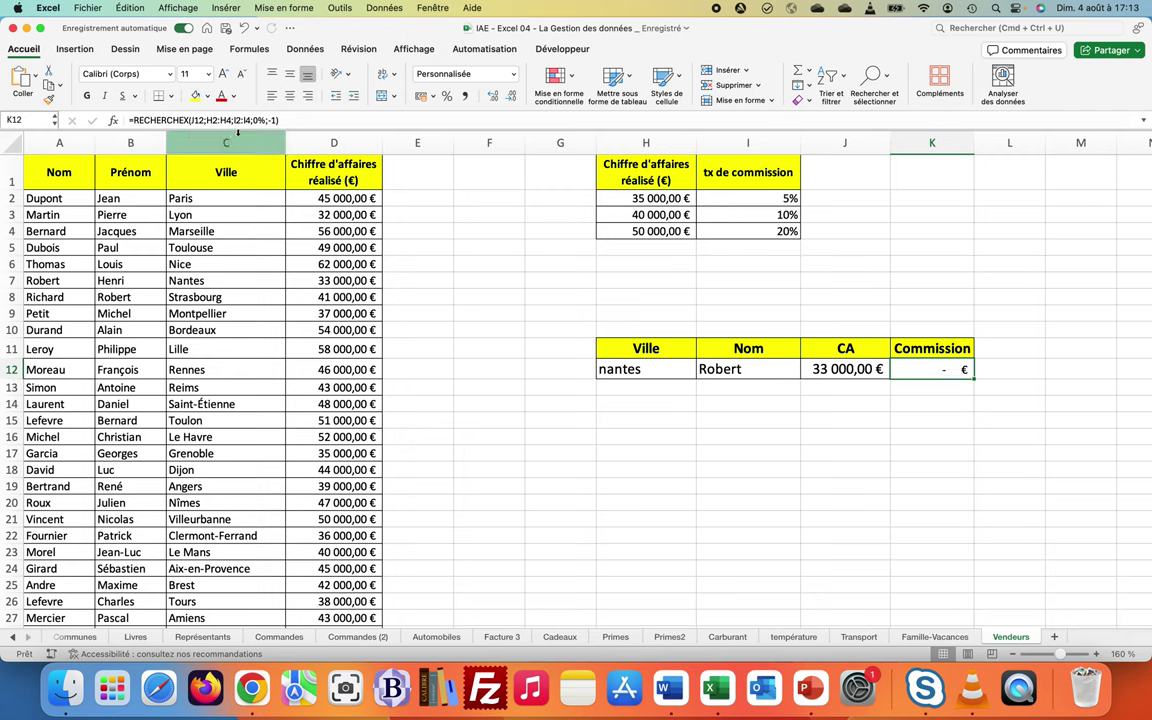
- Append *J12 to the Commission formula so the rate is multiplied by the CA
{"action": "left_click", "coordinate": [311, 121]}
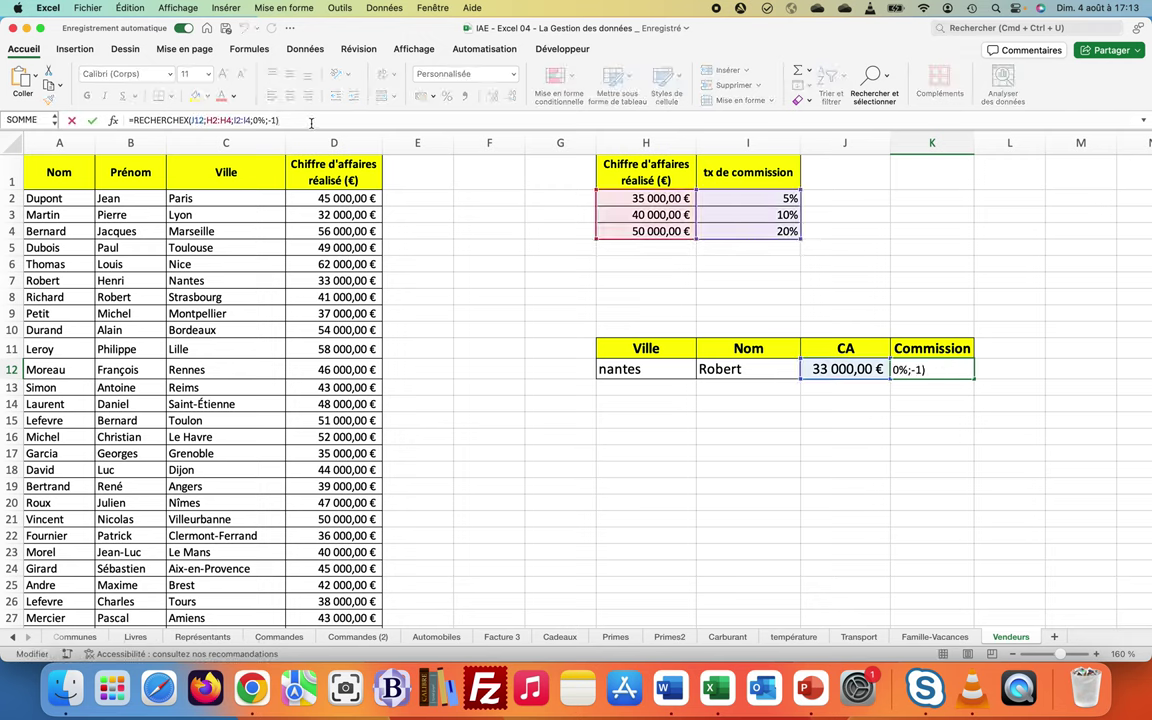
{"action": "type", "text": "*"}
{"action": "left_click", "coordinate": [824, 370]}
{"action": "key", "text": "Return"}
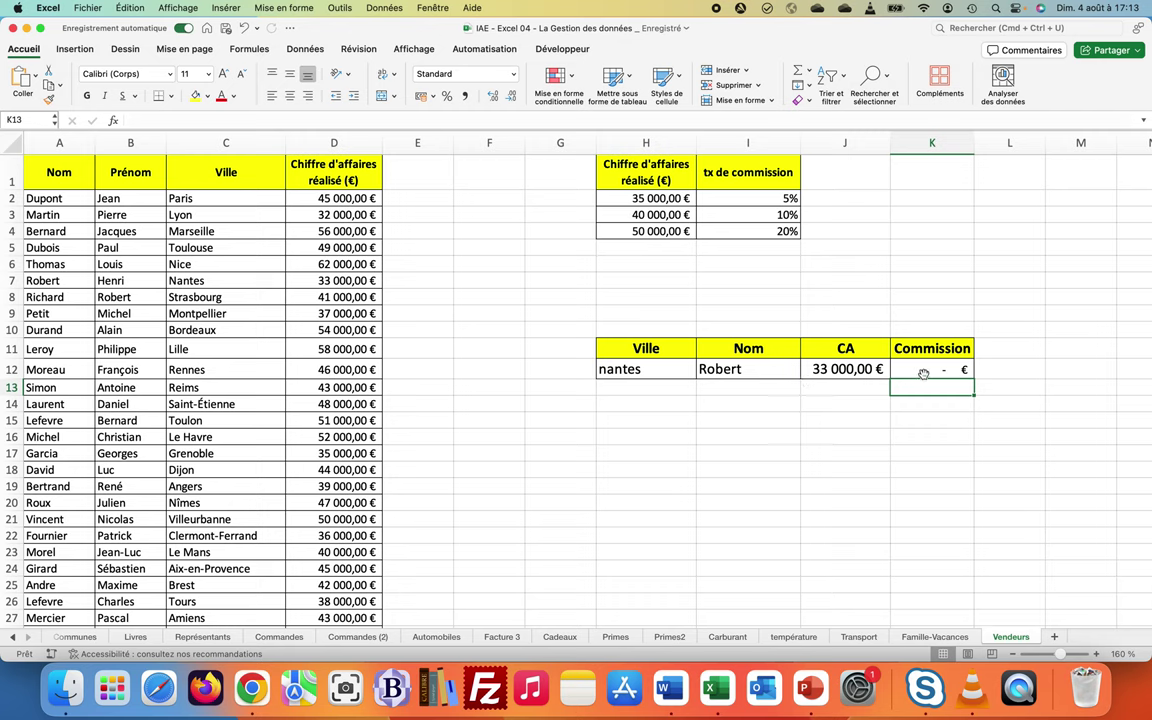
- Check the results by switching the H12 city to soissons, then reims (4 300,00 €)
{"action": "left_click", "coordinate": [657, 368]}
{"action": "type", "text": "soissons"}
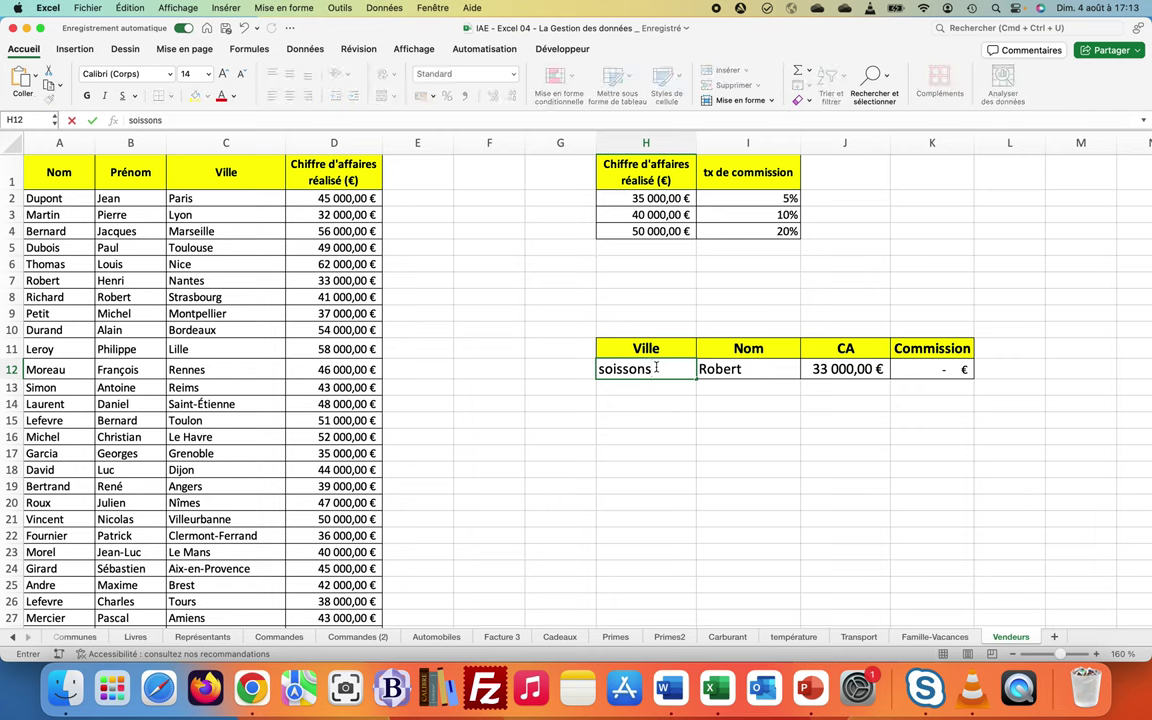
{"action": "key", "text": "Return"}
{"action": "left_click", "coordinate": [658, 368]}
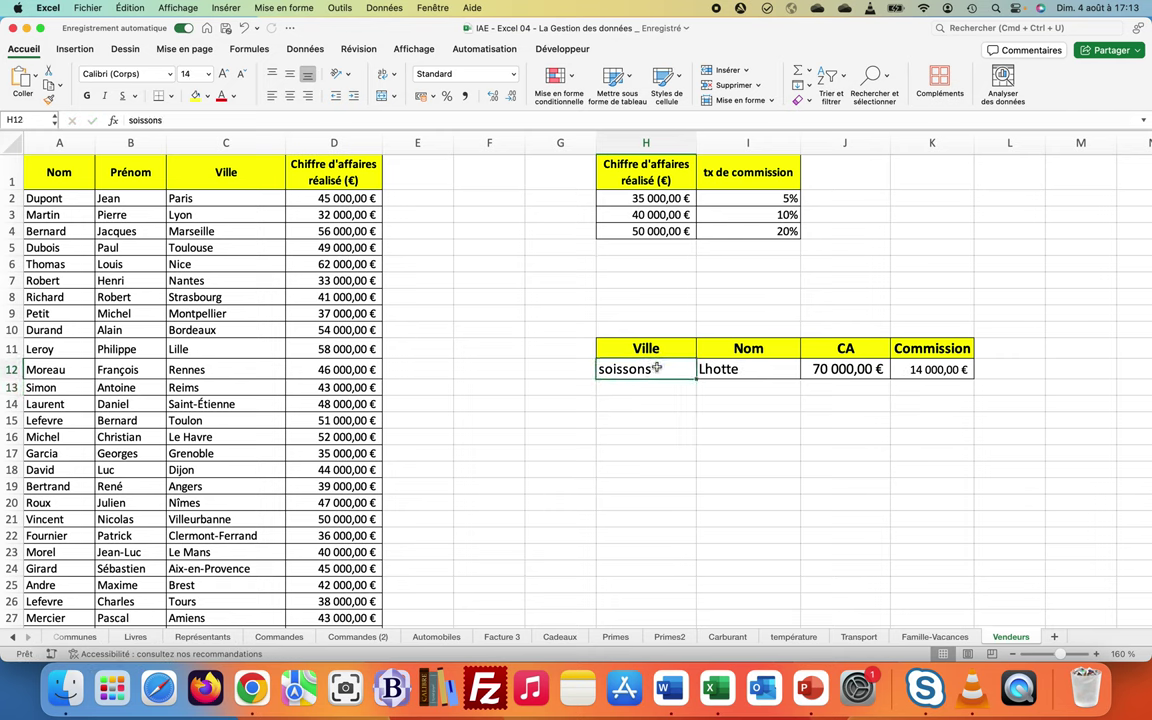
{"action": "double_click", "coordinate": [658, 368]}
{"action": "key", "text": "BackSpace"}
{"action": "key", "text": "BackSpace"}
{"action": "key", "text": "BackSpace"}
{"action": "key", "text": "BackSpace"}
{"action": "key", "text": "BackSpace"}
{"action": "key", "text": "BackSpace"}
{"action": "key", "text": "BackSpace"}
{"action": "key", "text": "BackSpace"}
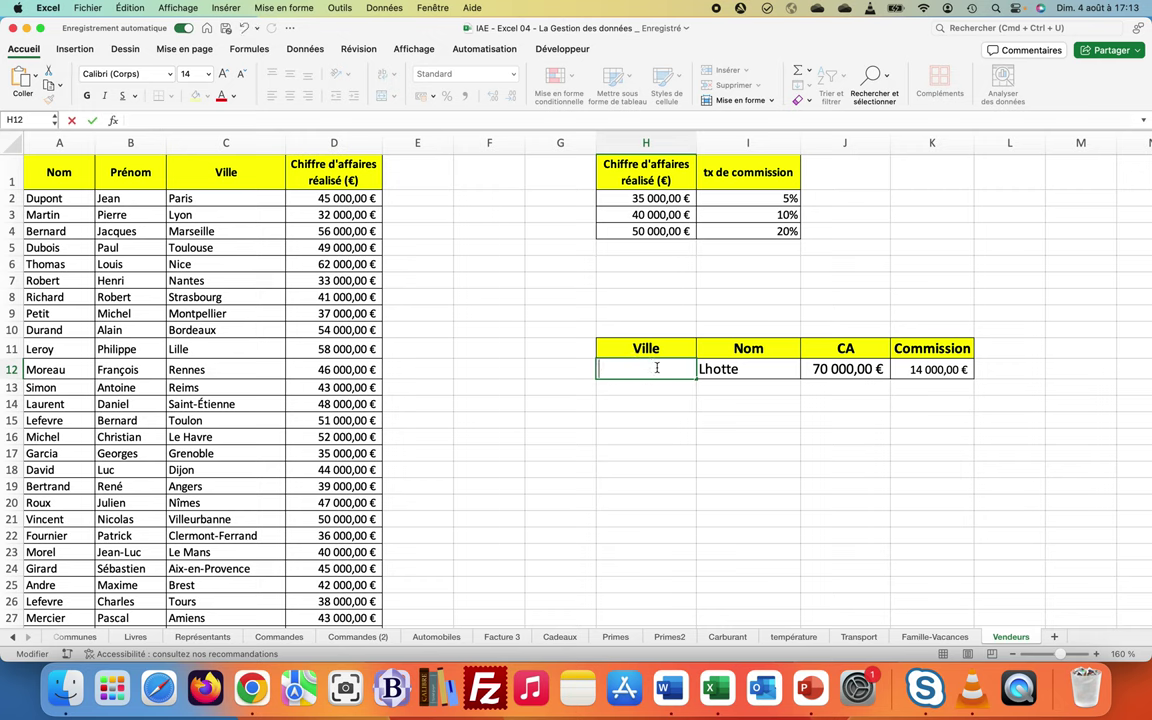
{"action": "type", "text": "reims"}
{"action": "key", "text": "Return"}
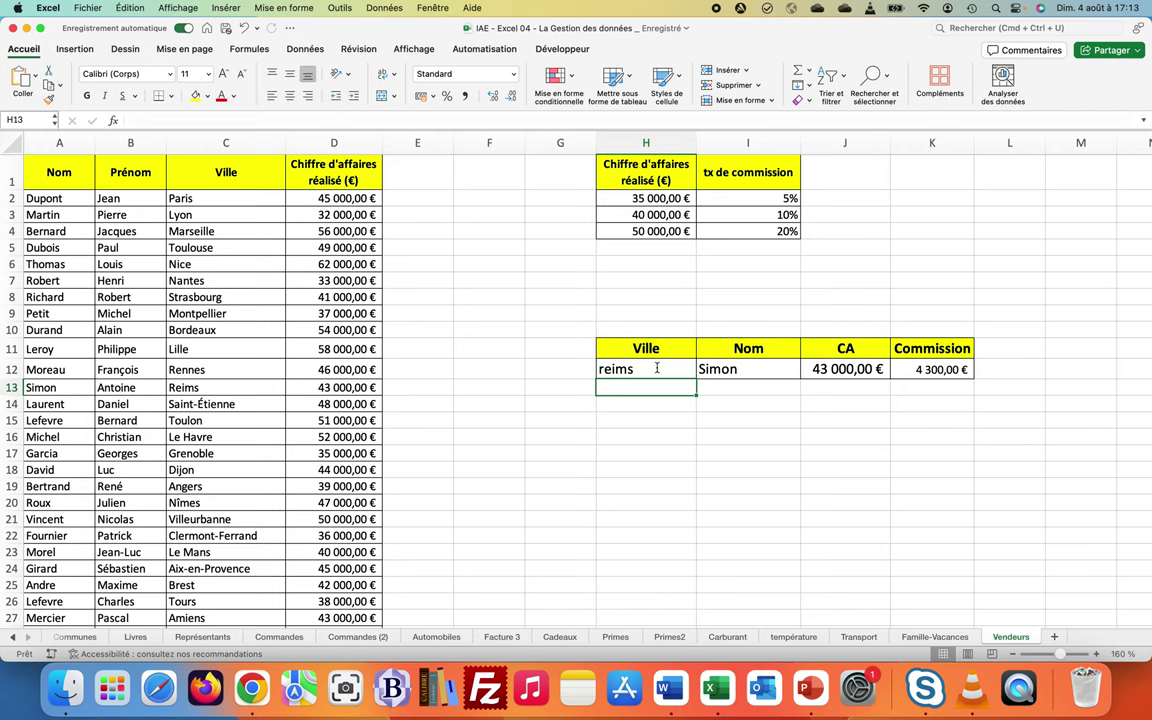
{"action": "double_click", "coordinate": [931, 369]}
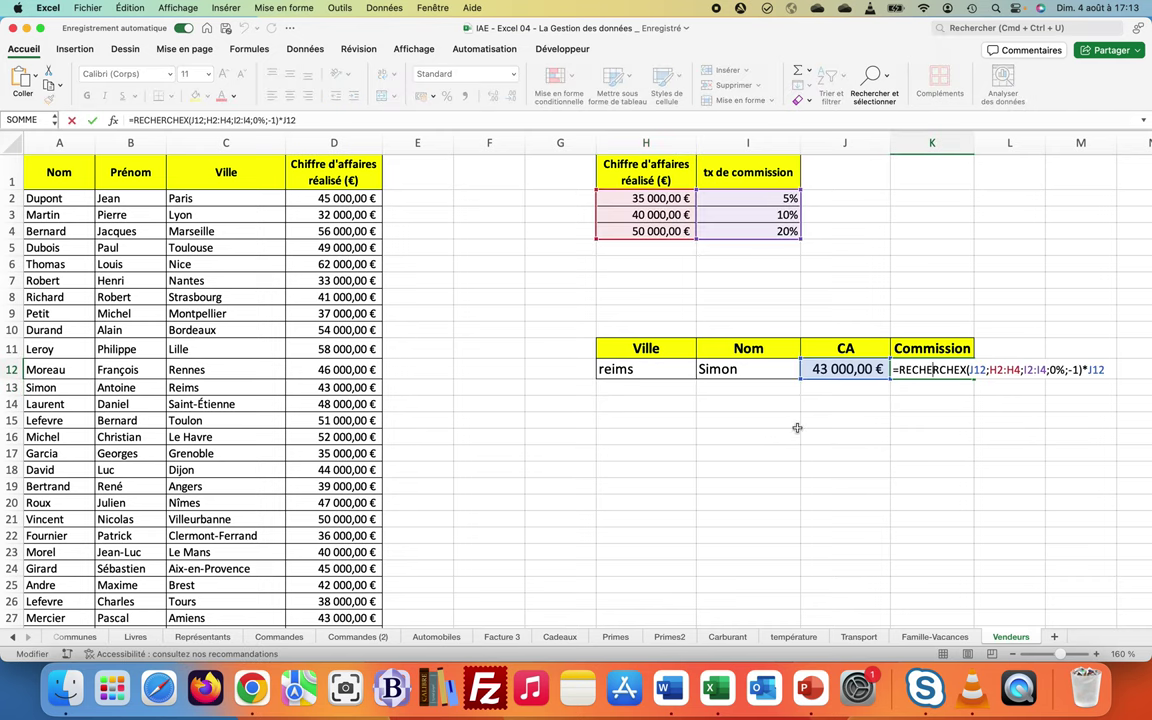